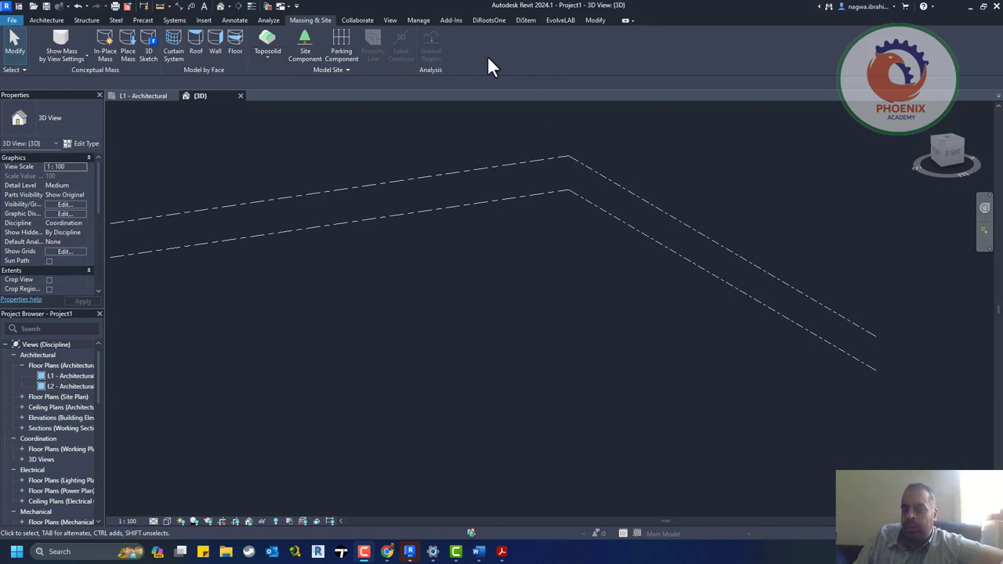
- Attempt a toposolid from imported CSV survey points, then cancel the import
click(265, 58)
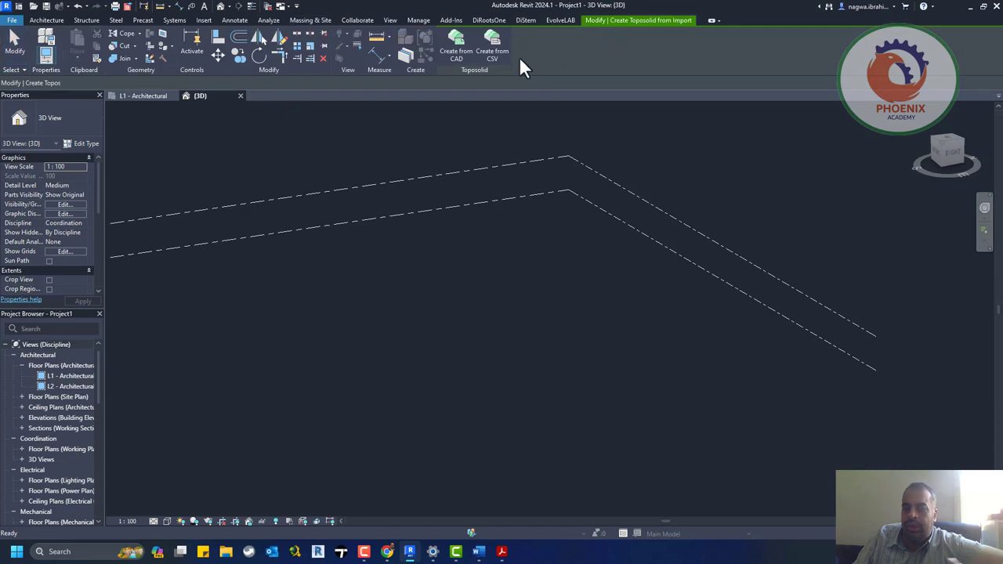
click(463, 59)
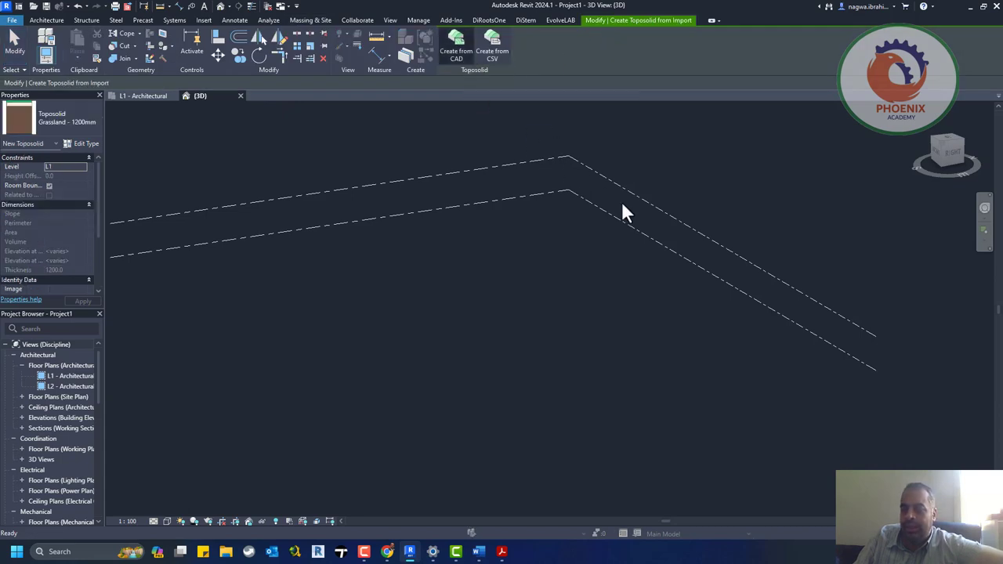
click(566, 293)
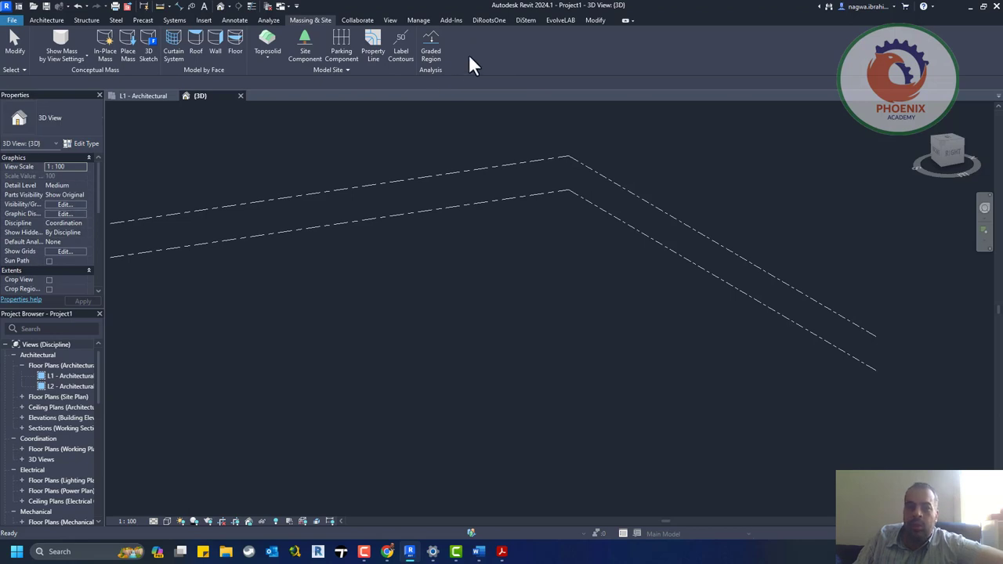
click(269, 58)
click(289, 96)
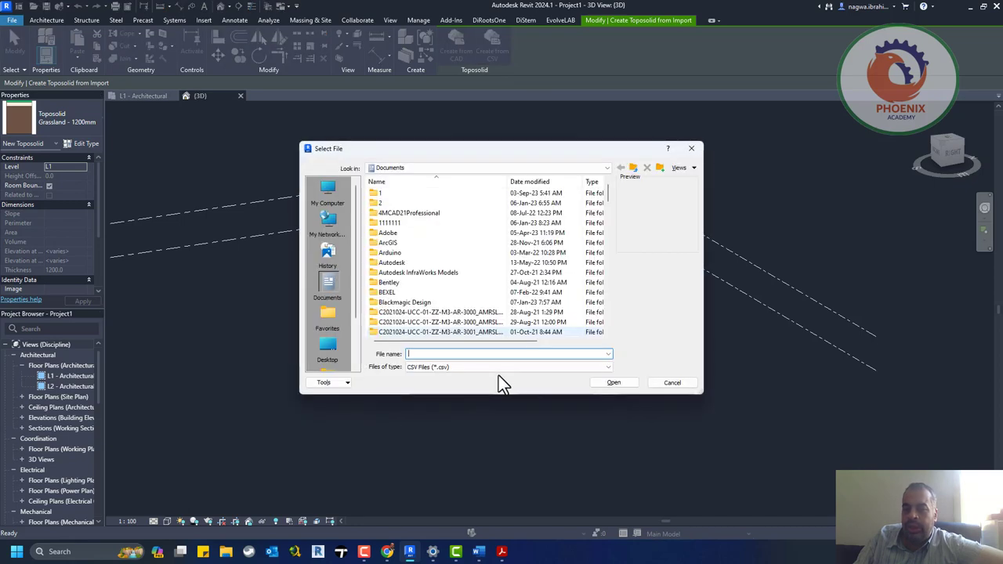
click(498, 368)
click(499, 374)
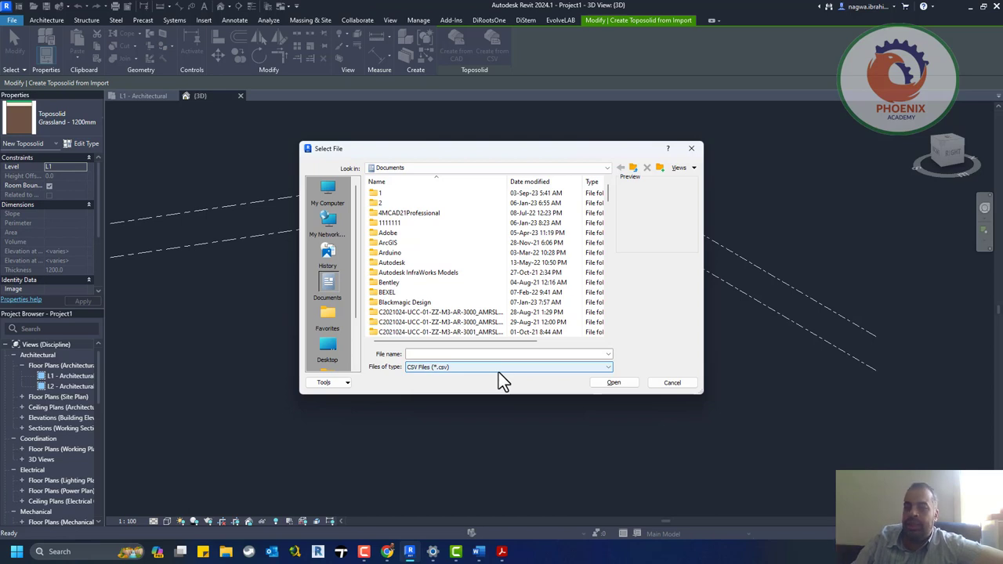
key(Escape)
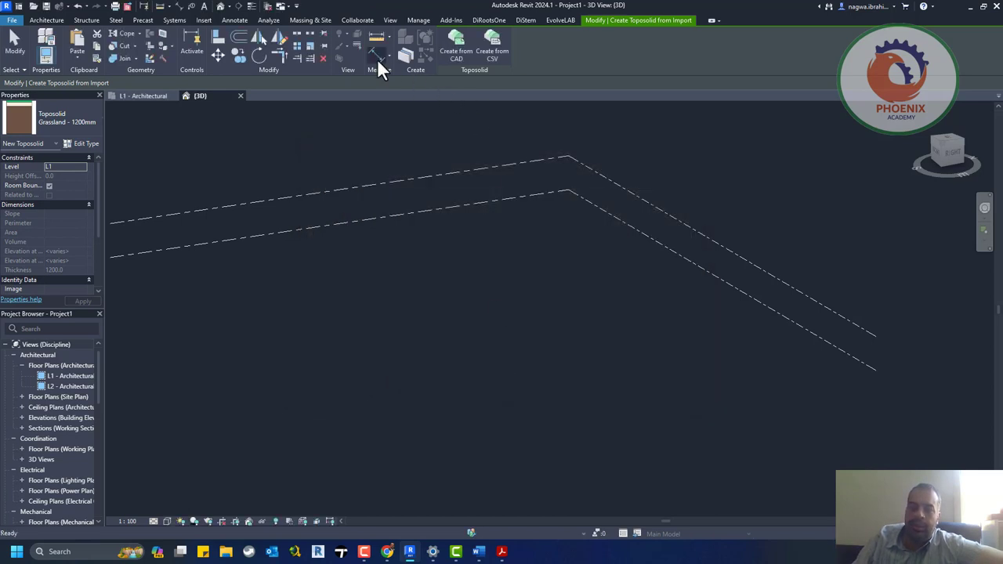
key(Escape)
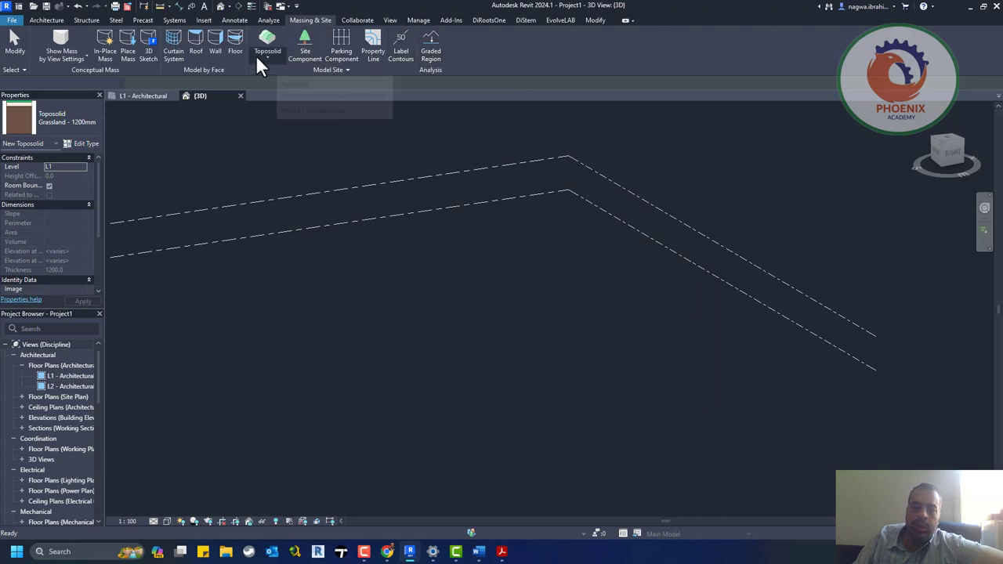
key(Escape)
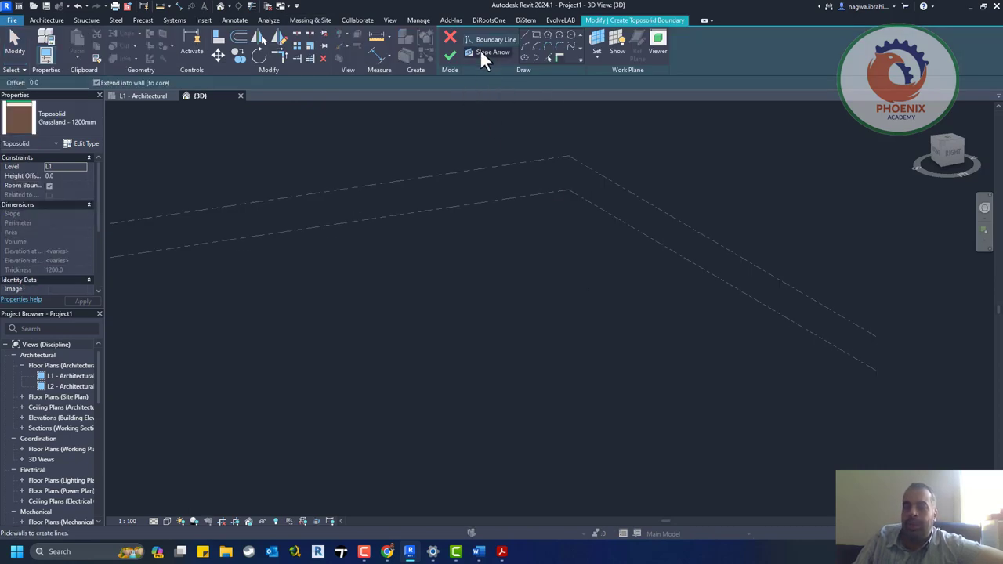
- Sketch a closed boundary of arcs and a straight edge, then finish the Grassland 1200mm toposolid
click(535, 34)
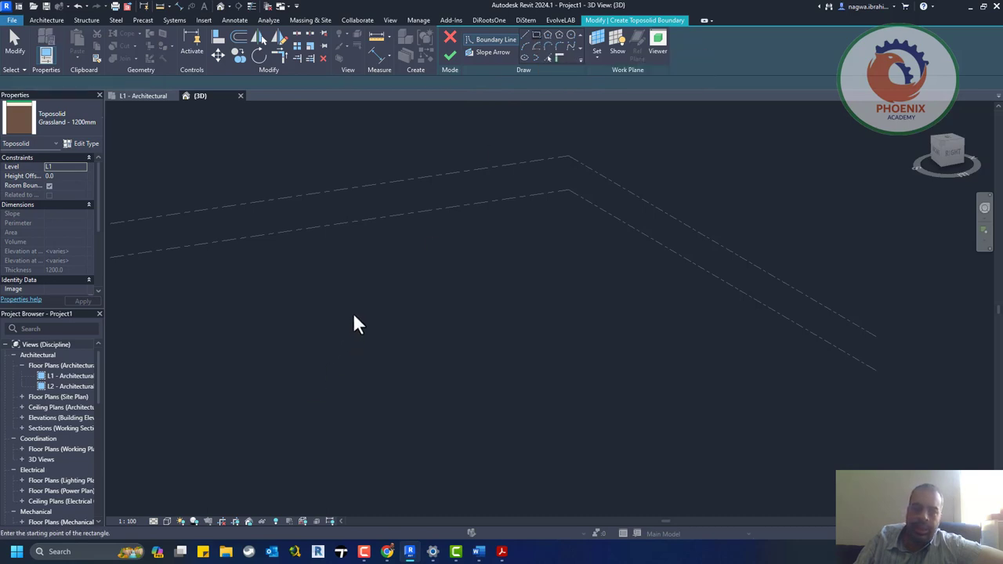
key(Escape)
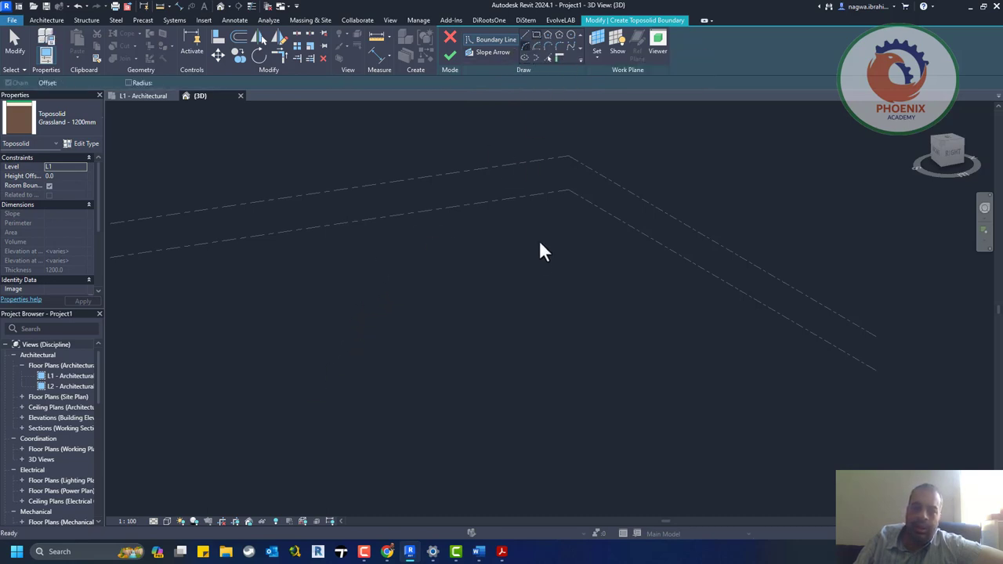
click(402, 259)
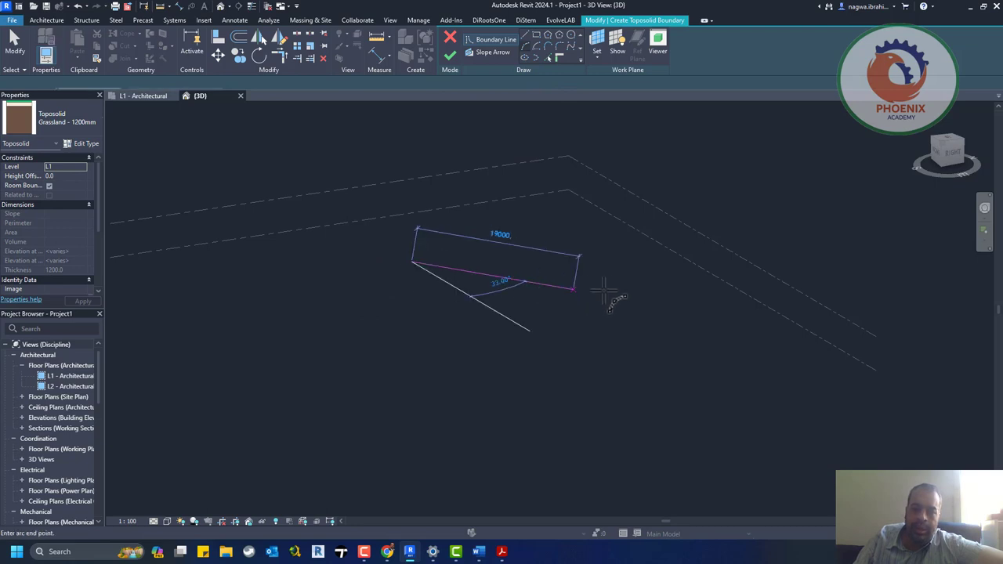
click(617, 290)
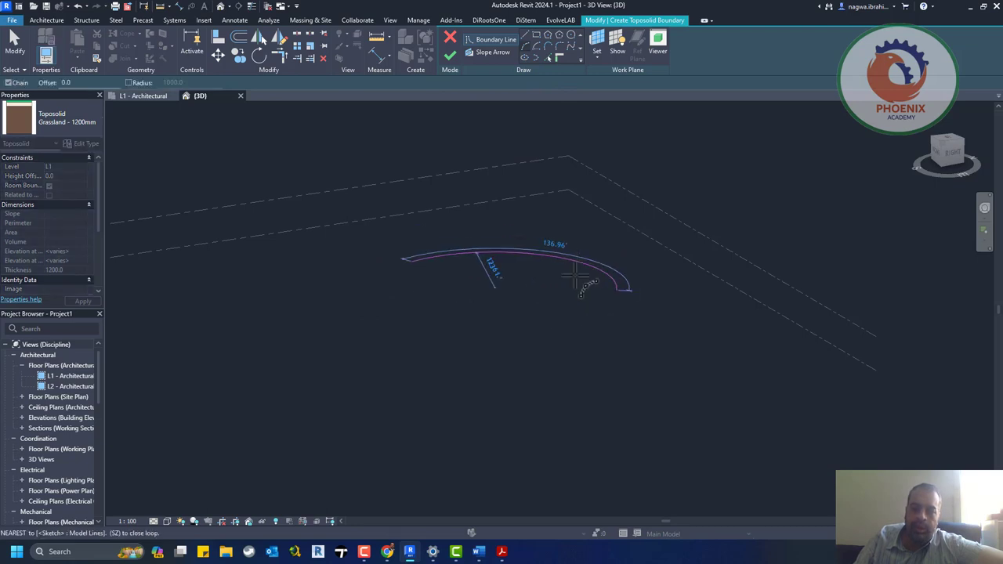
click(643, 456)
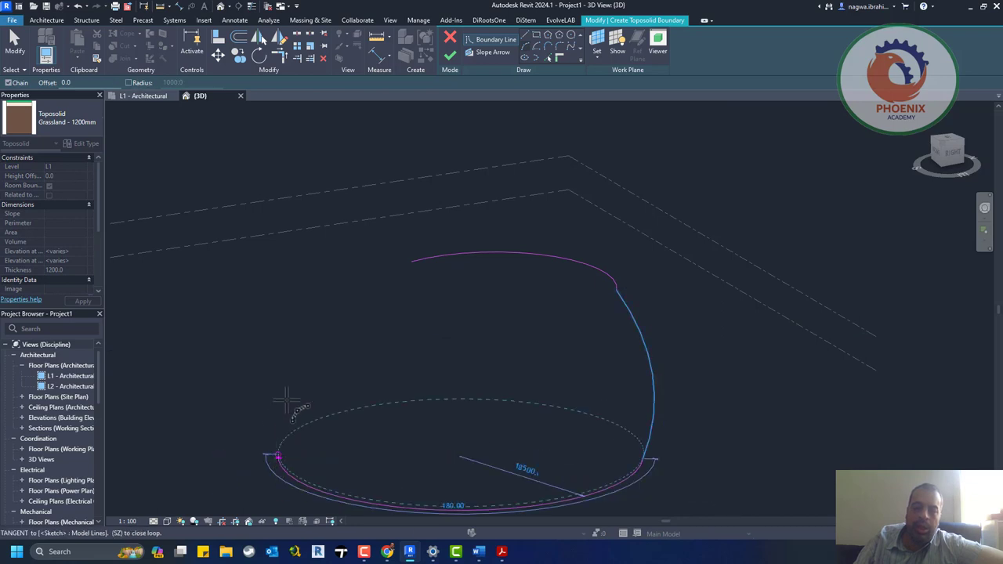
click(289, 448)
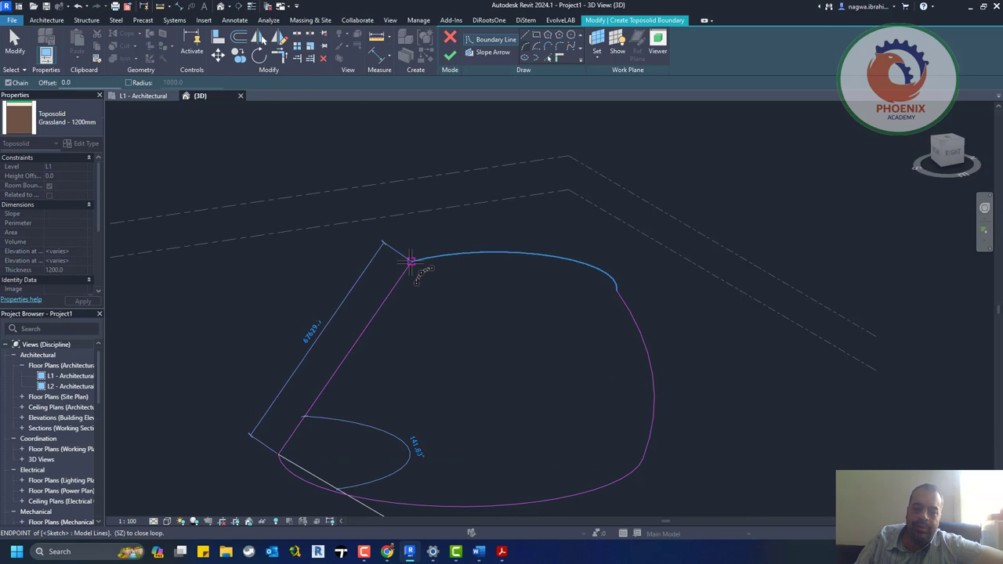
click(411, 261)
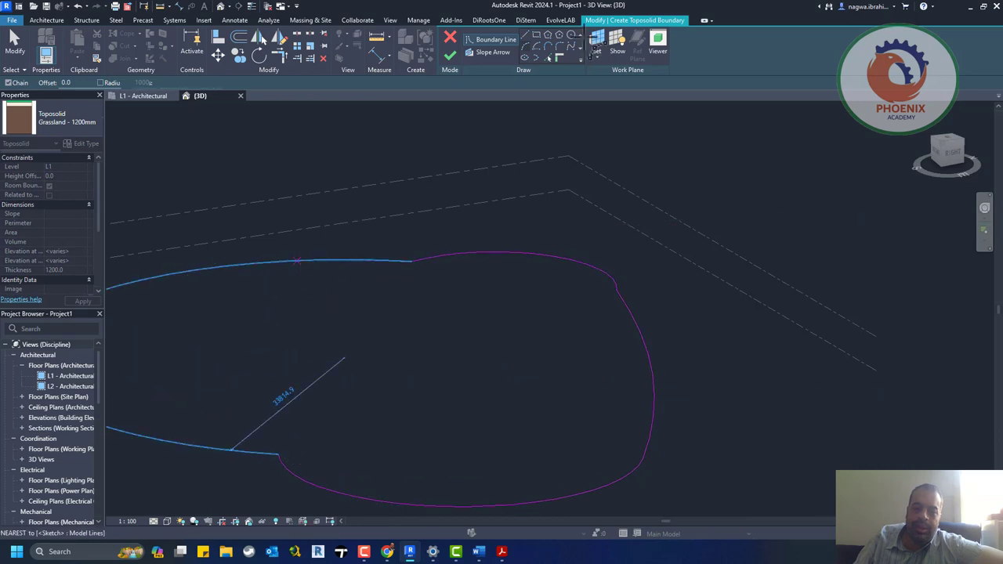
click(447, 57)
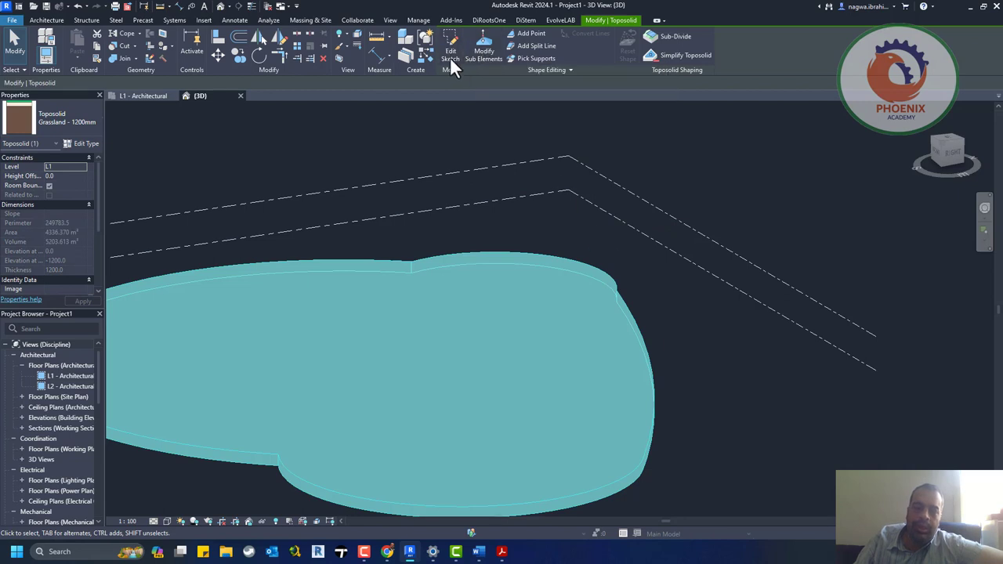
- Reopen and exit the toposolid's boundary sketch, then enable Modify Sub Elements for its points and edges
click(450, 56)
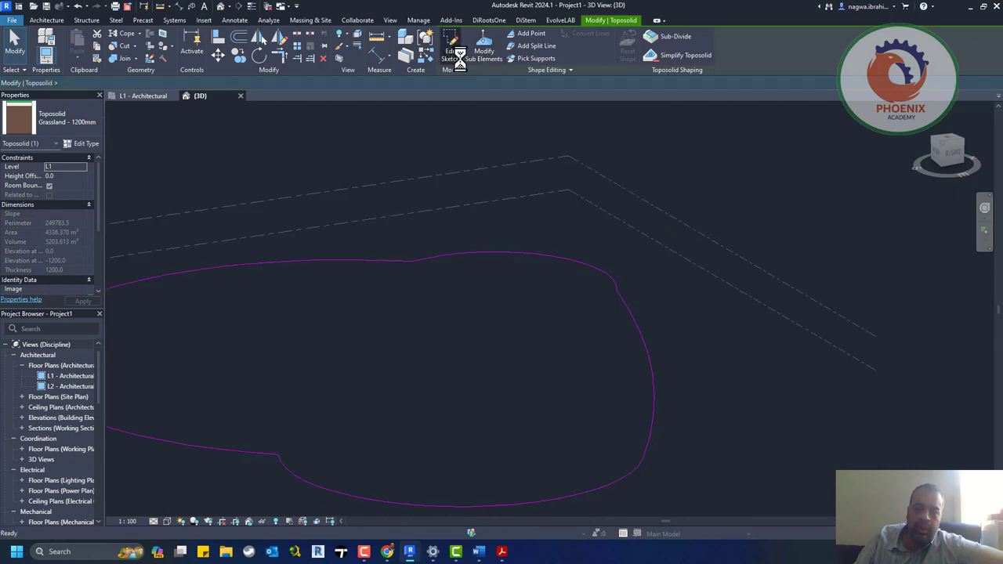
click(456, 57)
double_click(401, 263)
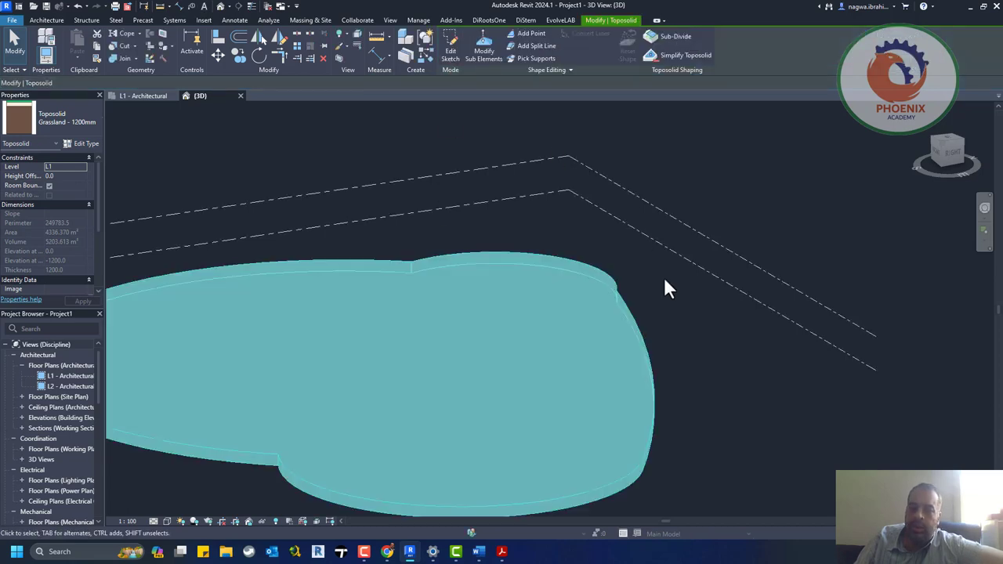
click(480, 53)
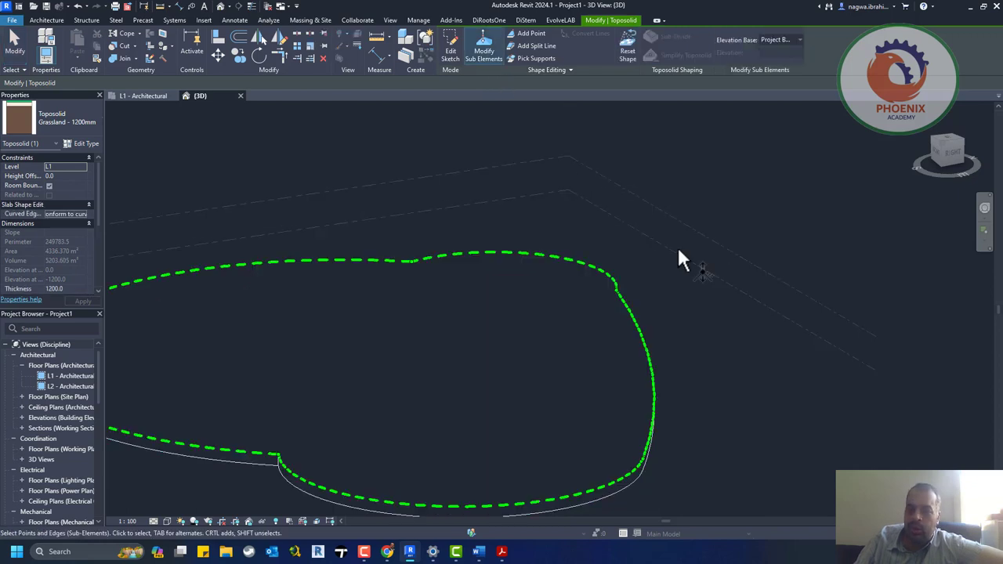
- Add two points on the toposolid, one near the middle and one toward the left
click(529, 32)
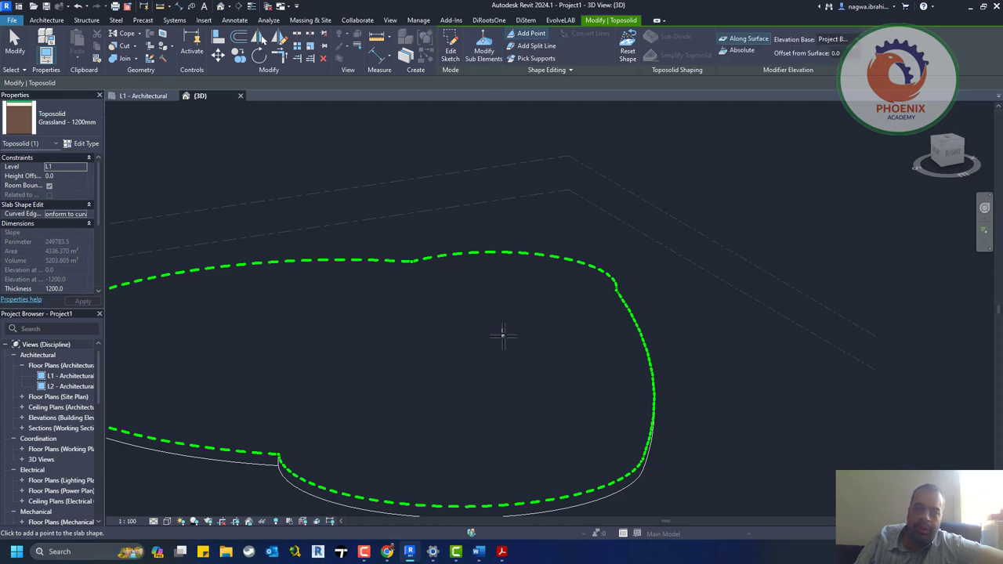
click(487, 328)
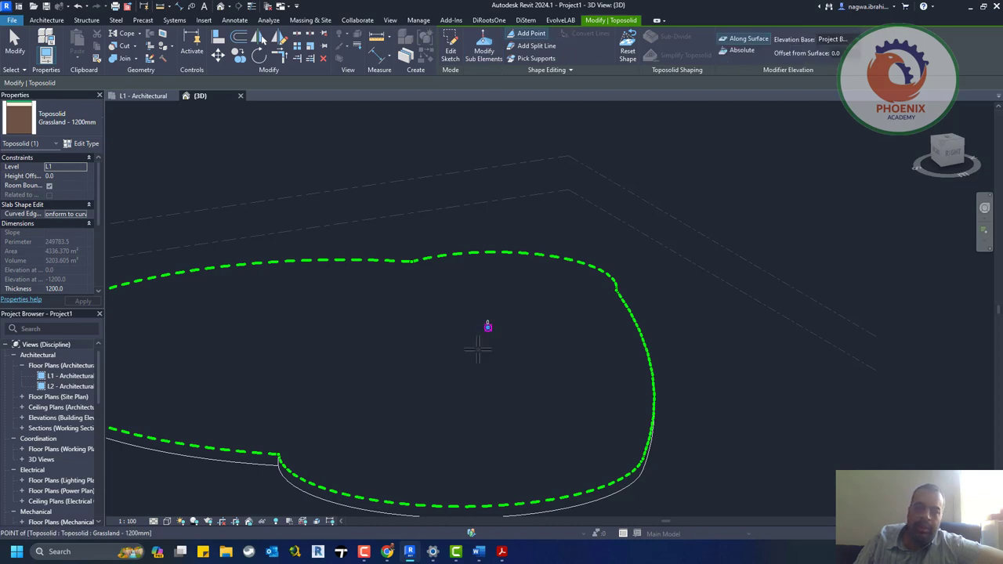
click(233, 349)
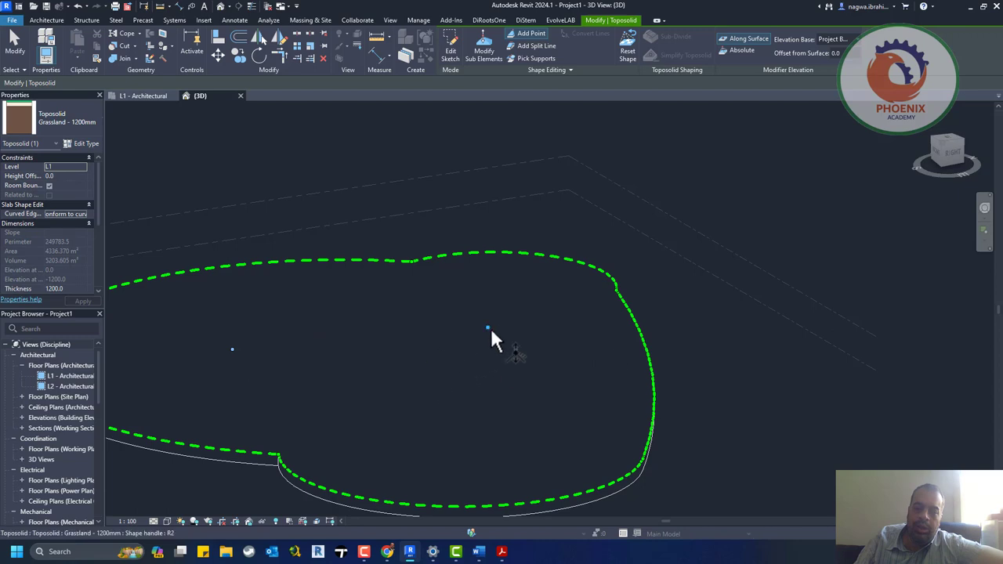
key(Escape)
- Set the middle point's elevation to 4000 and the left point's to -1000
click(488, 327)
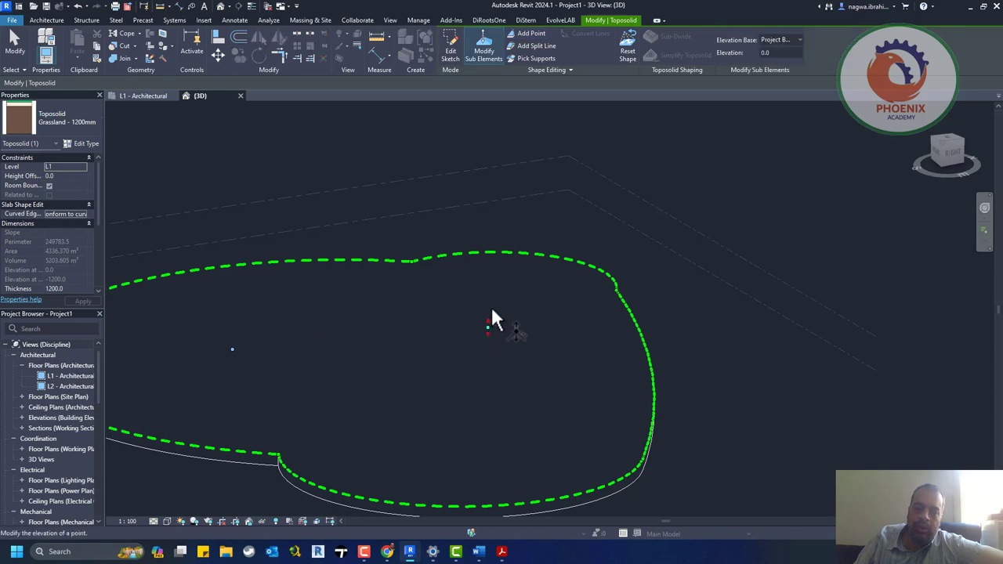
click(497, 322)
text(4000)
key(Return)
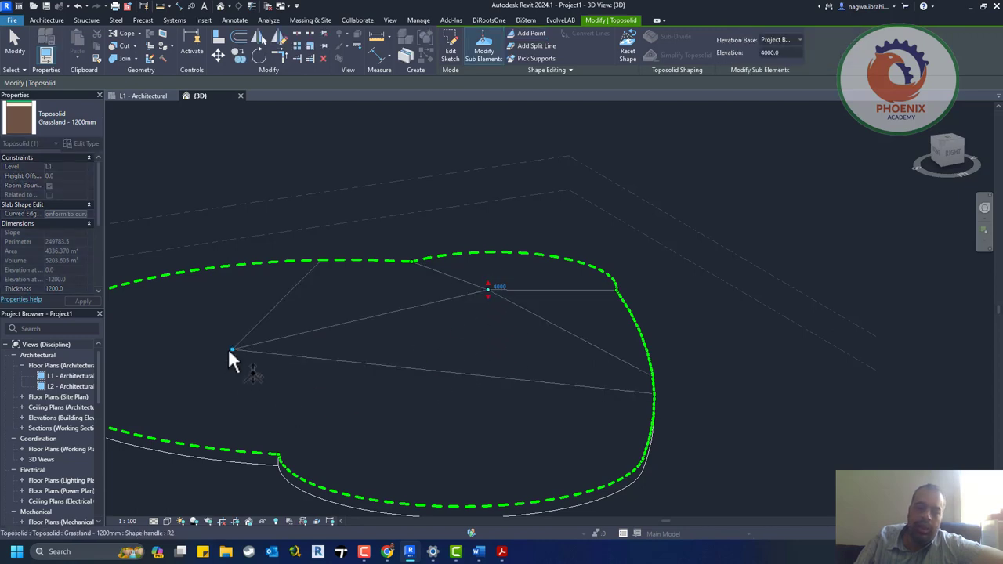
click(231, 347)
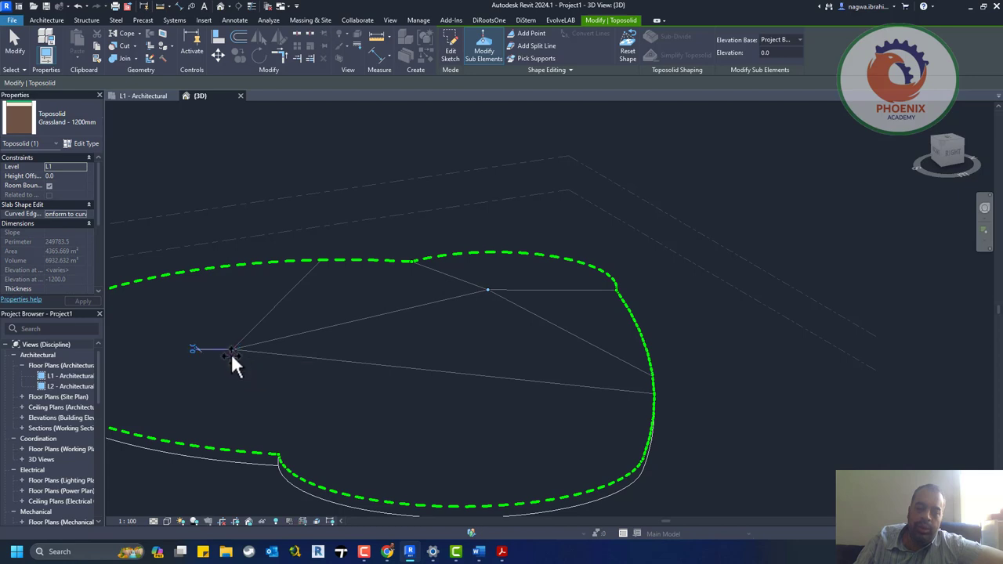
click(231, 351)
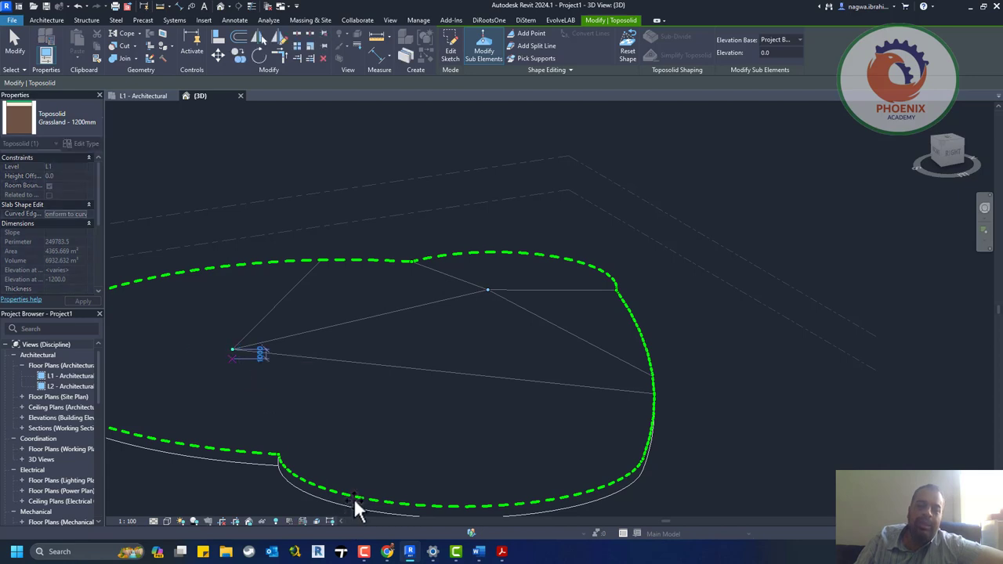
key(Return)
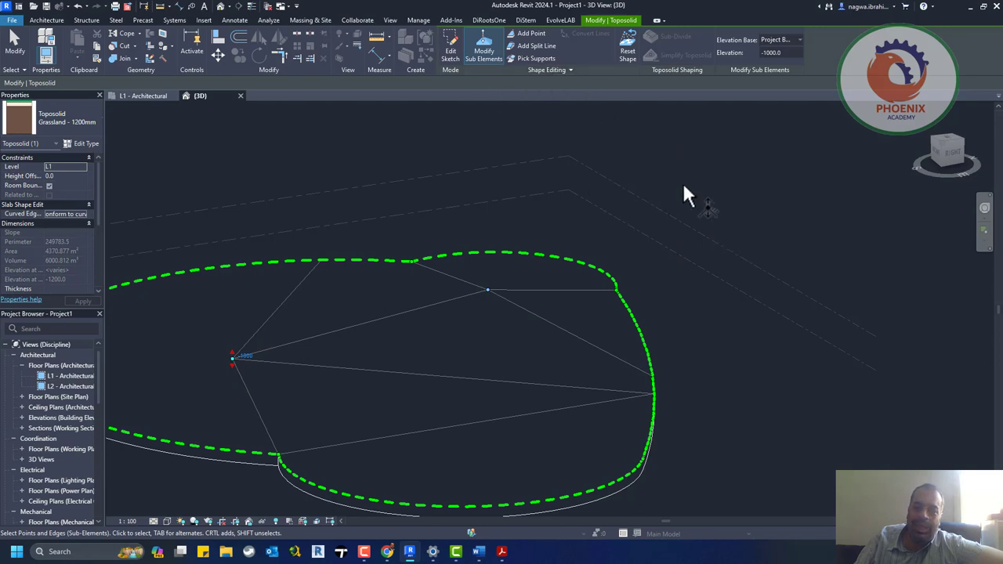
key(Escape)
key(Escape)
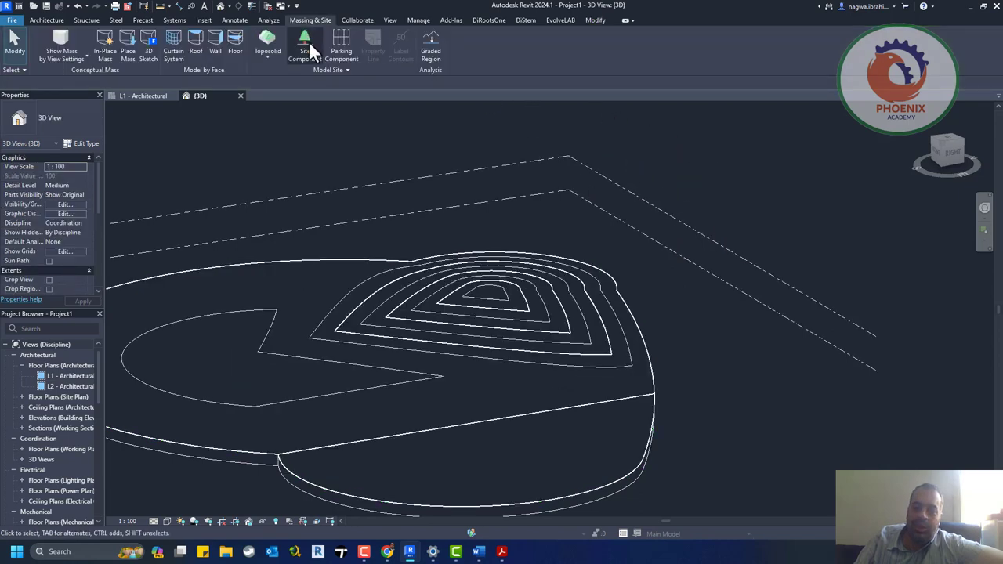
- Centre the 3D view on the toposolid and select the terrain
scroll(689, 327, down, 2)
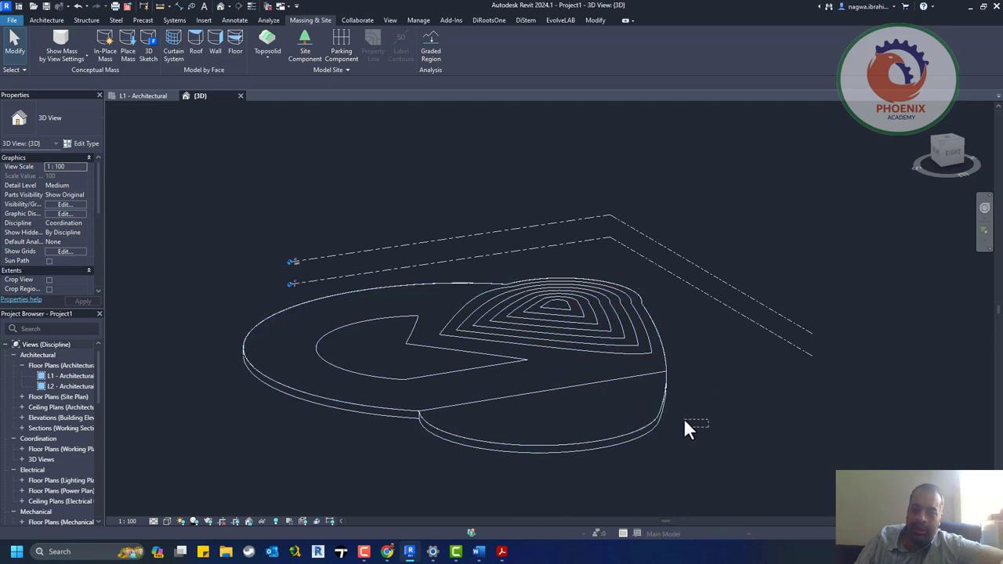
mouse_move(796, 387)
middle_down()
mouse_move(711, 357)
mouse_move(750, 376)
middle_up()
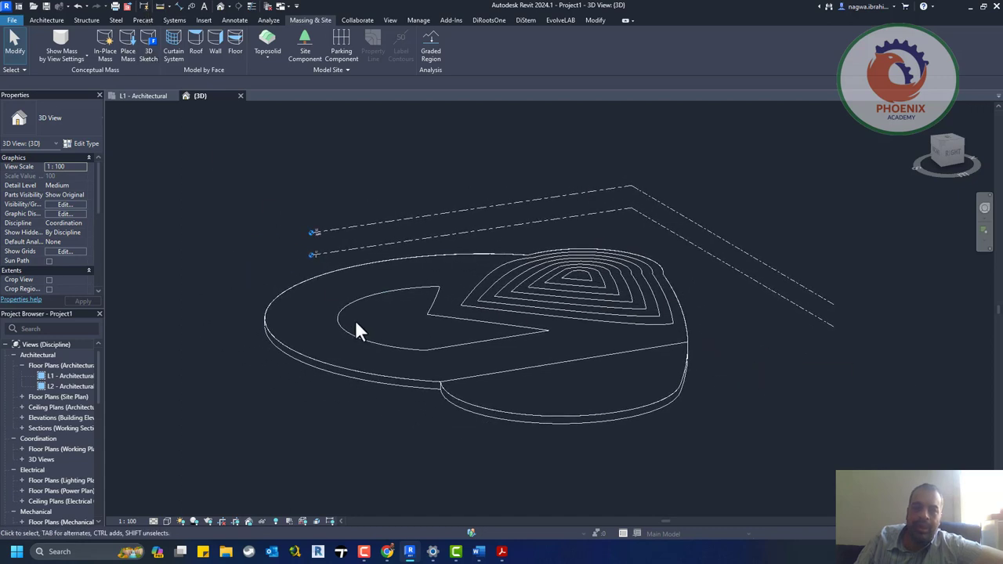
click(353, 380)
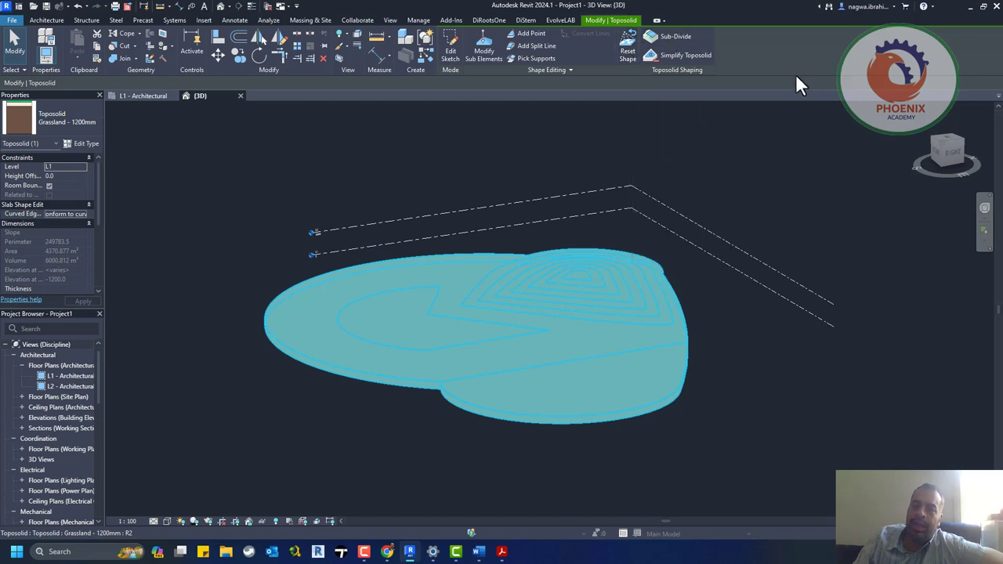
- Start a Sub-Divide and draw two boundary lines from the toposolid's front edge to its back edge
click(693, 36)
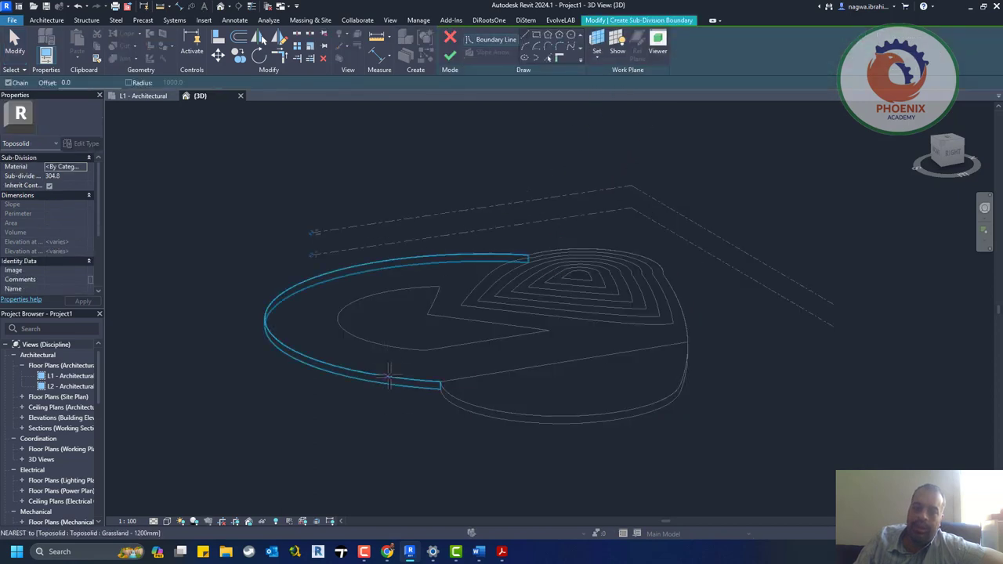
click(388, 378)
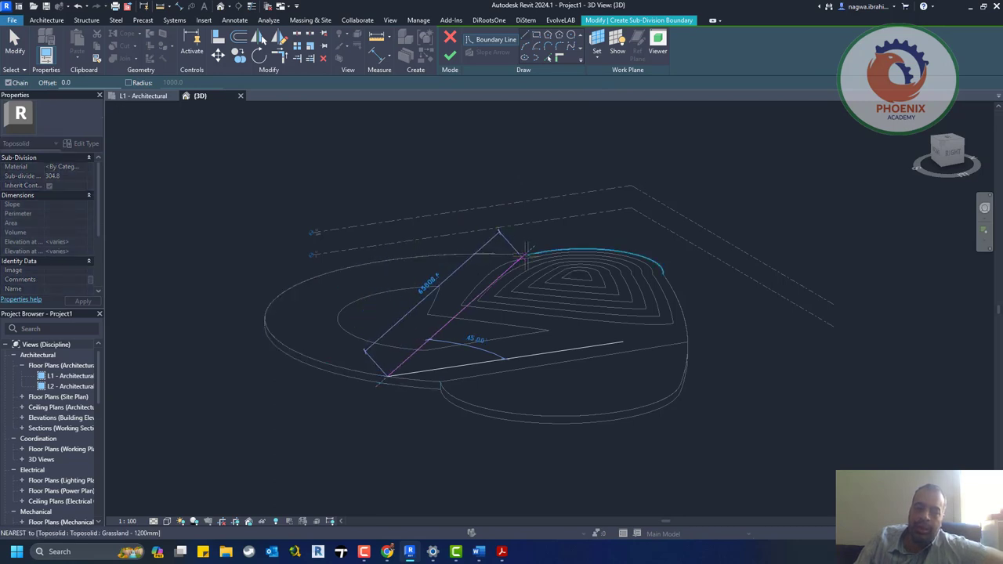
click(524, 252)
key(Escape)
key(Escape)
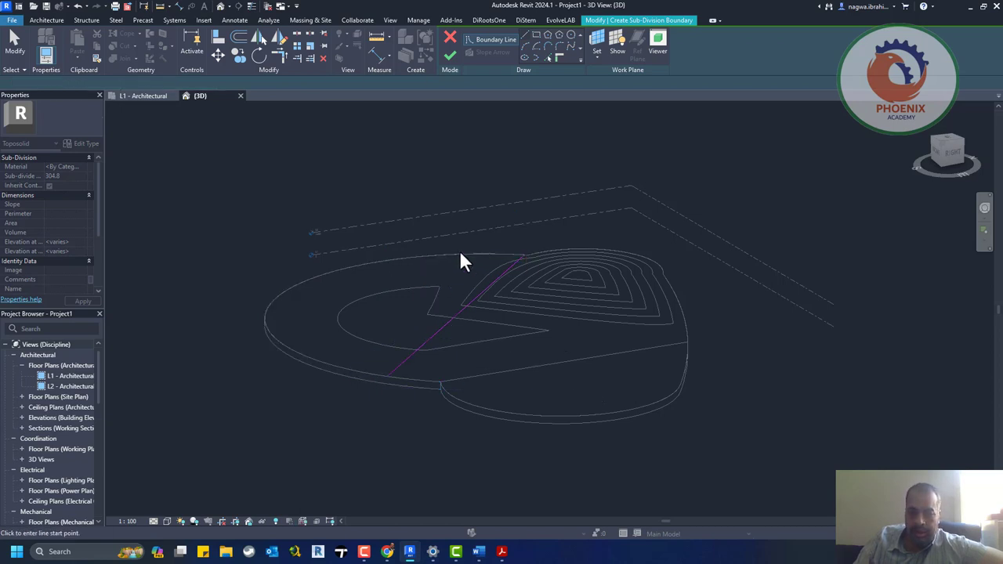
key(l)
key(i)
click(462, 252)
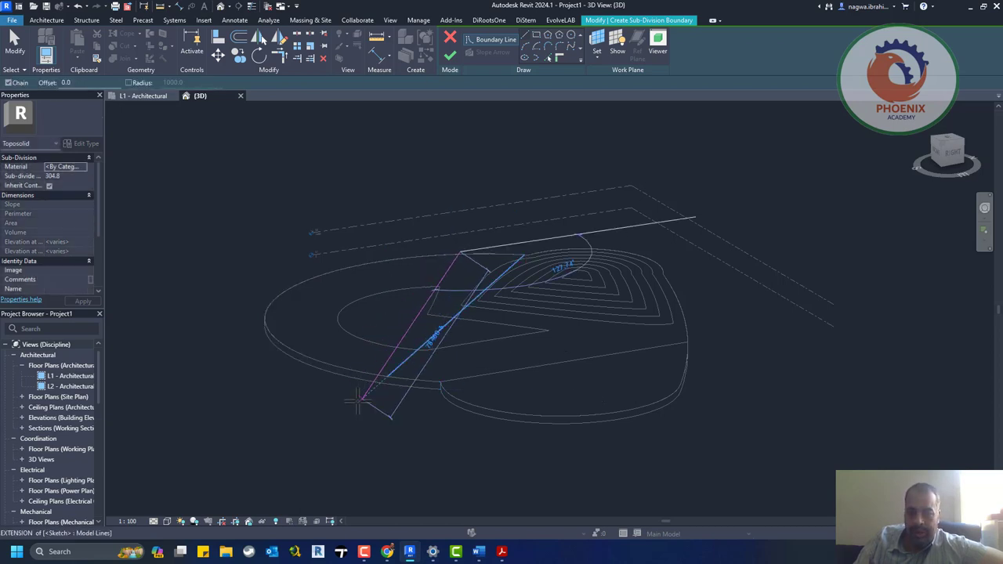
click(362, 390)
key(Escape)
key(Escape)
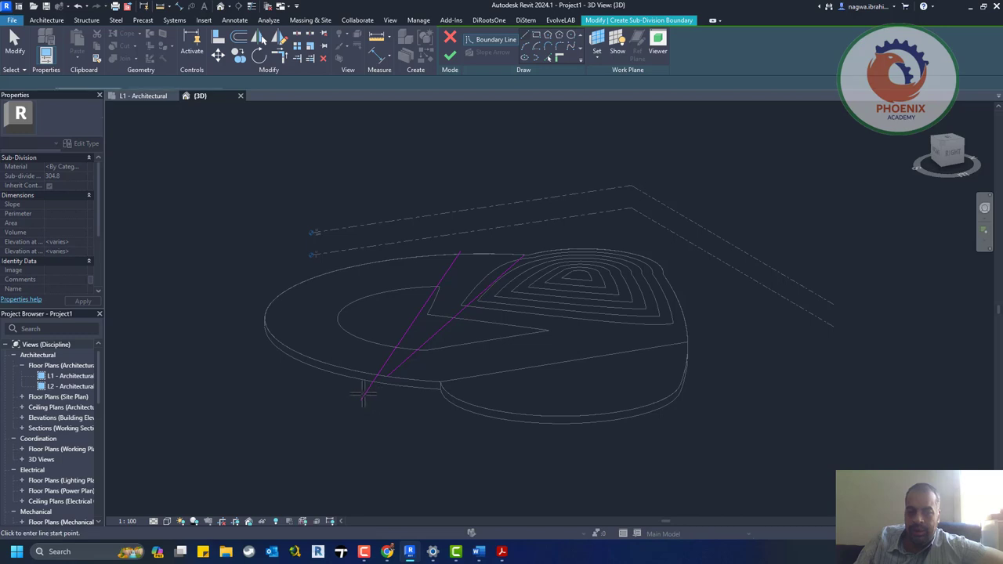
click(361, 397)
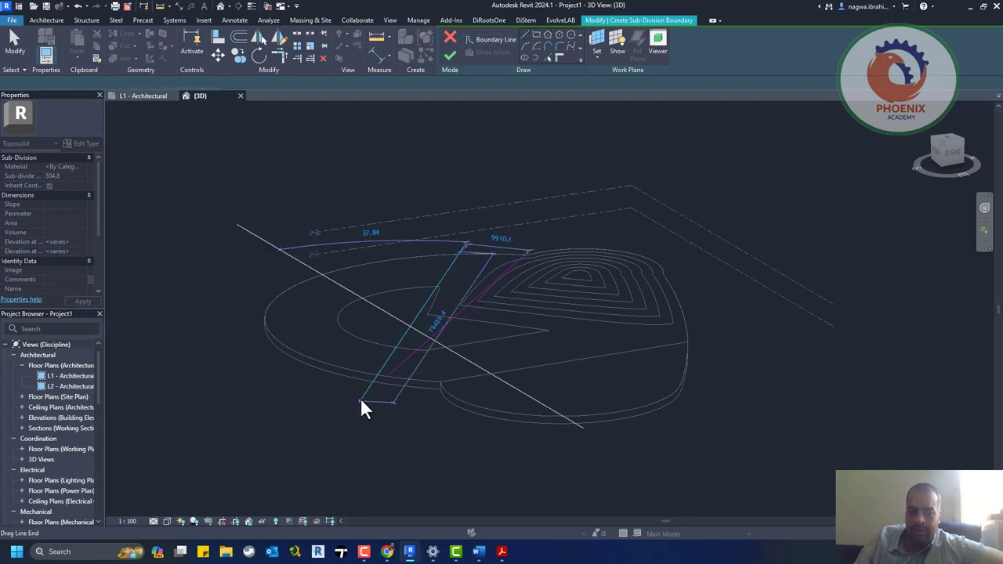
drag(361, 398, 328, 392)
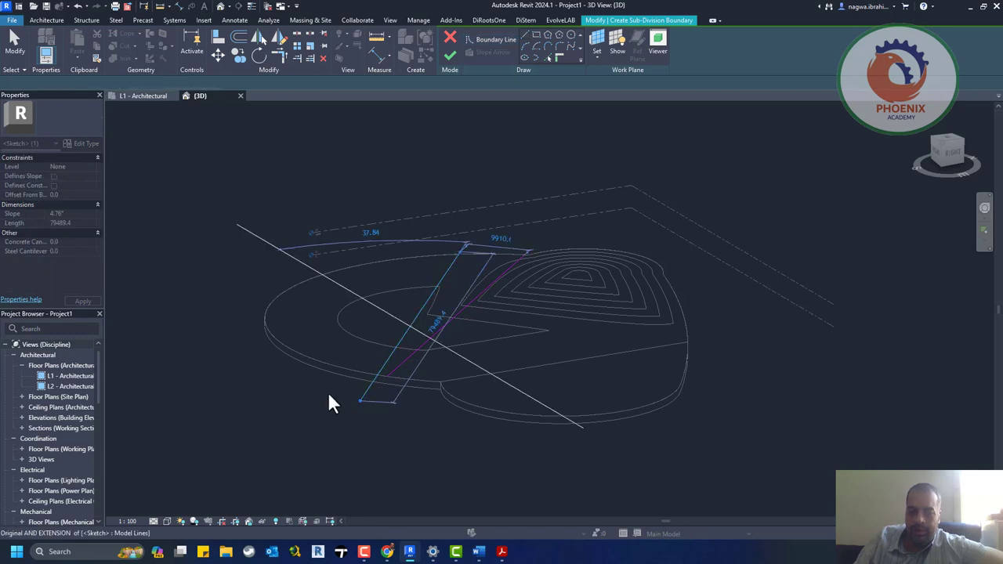
- Try finishing the sub-division sketch and dismiss the open-loop errors
click(440, 58)
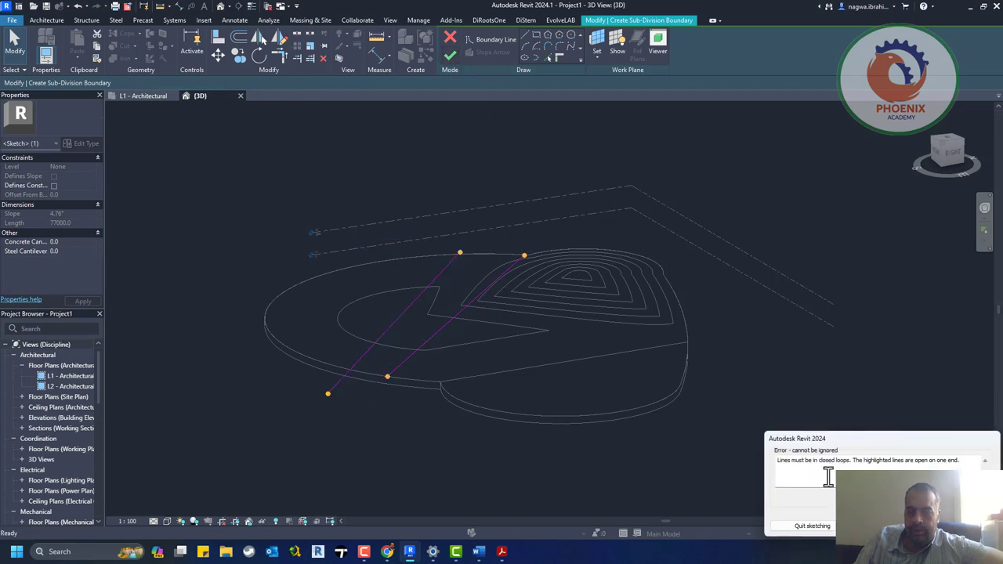
click(812, 526)
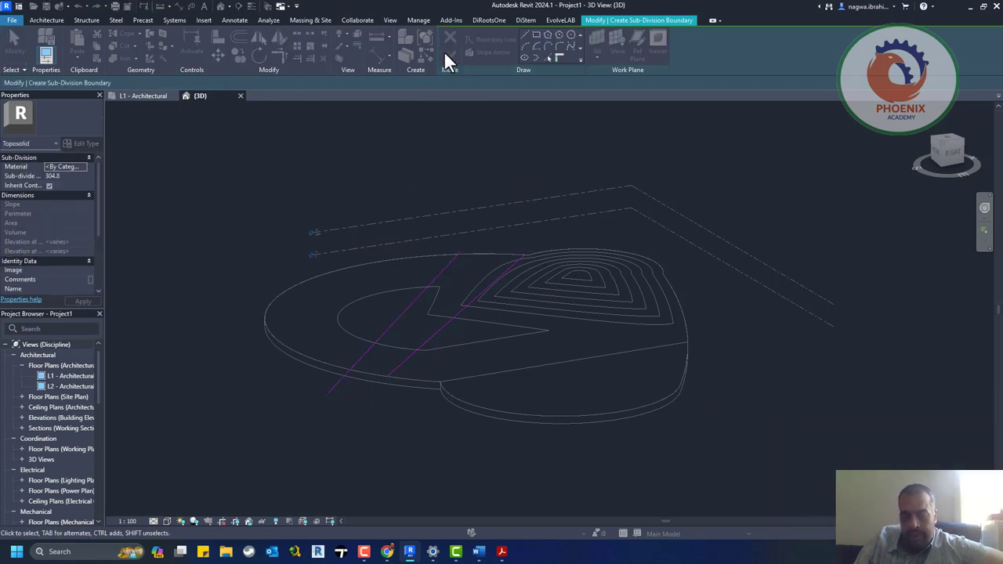
click(446, 58)
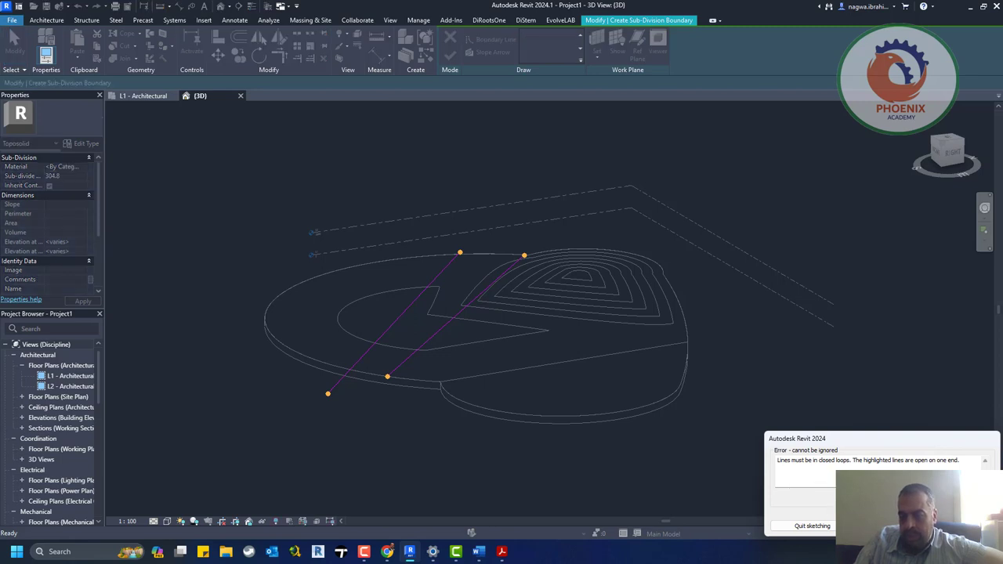
key(Escape)
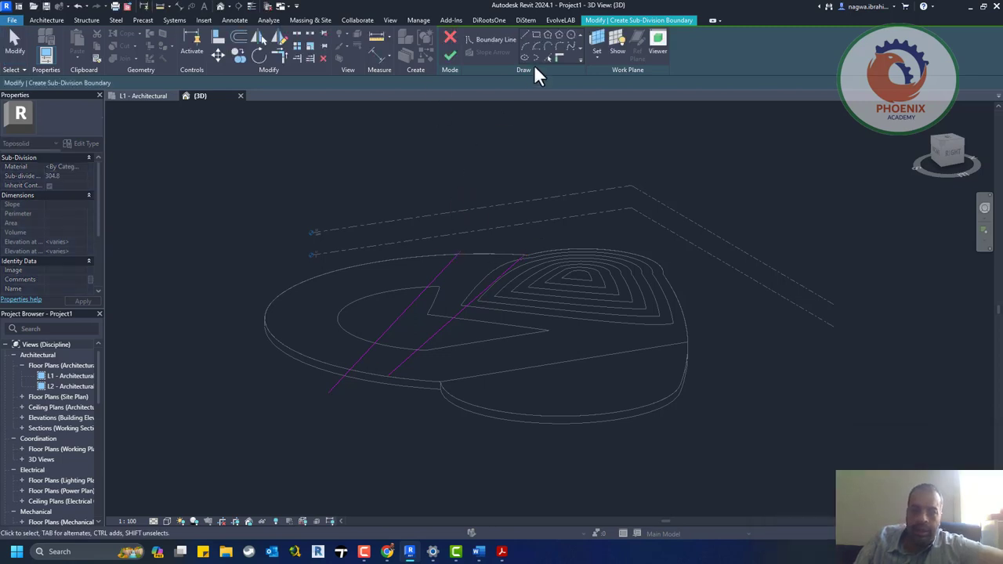
- Join the front and back ends of the two lines to close the loop, then finish
click(528, 34)
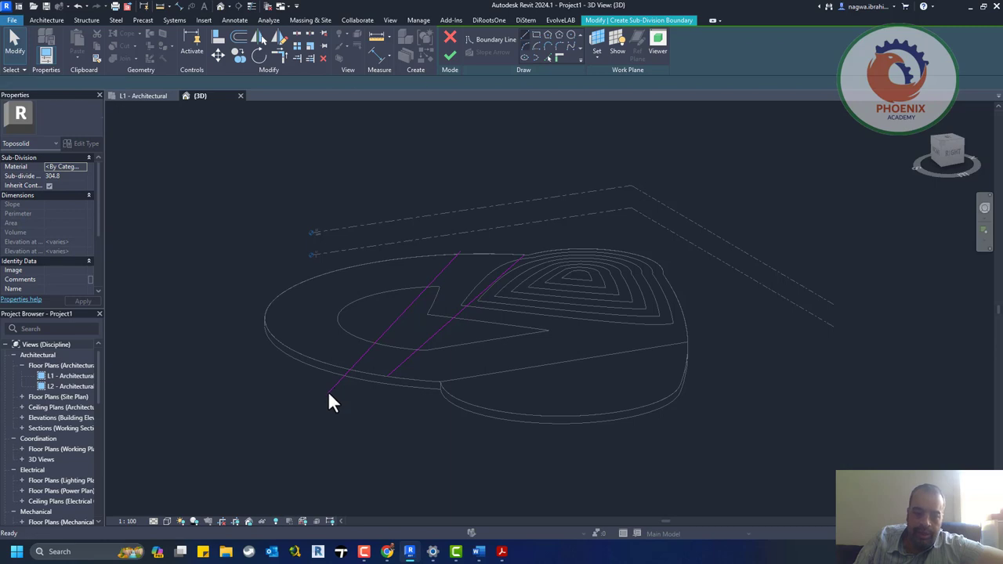
click(328, 392)
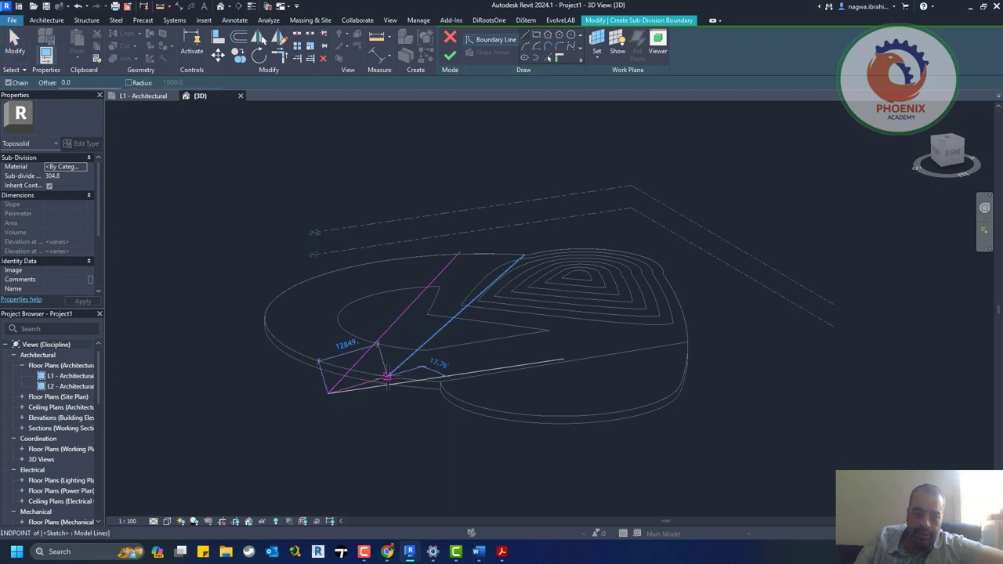
click(388, 376)
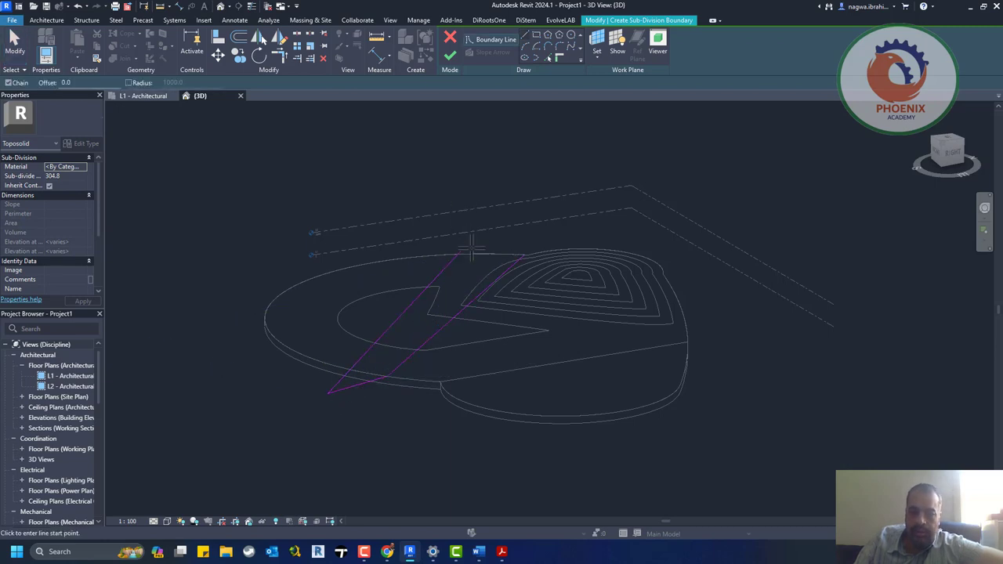
click(460, 252)
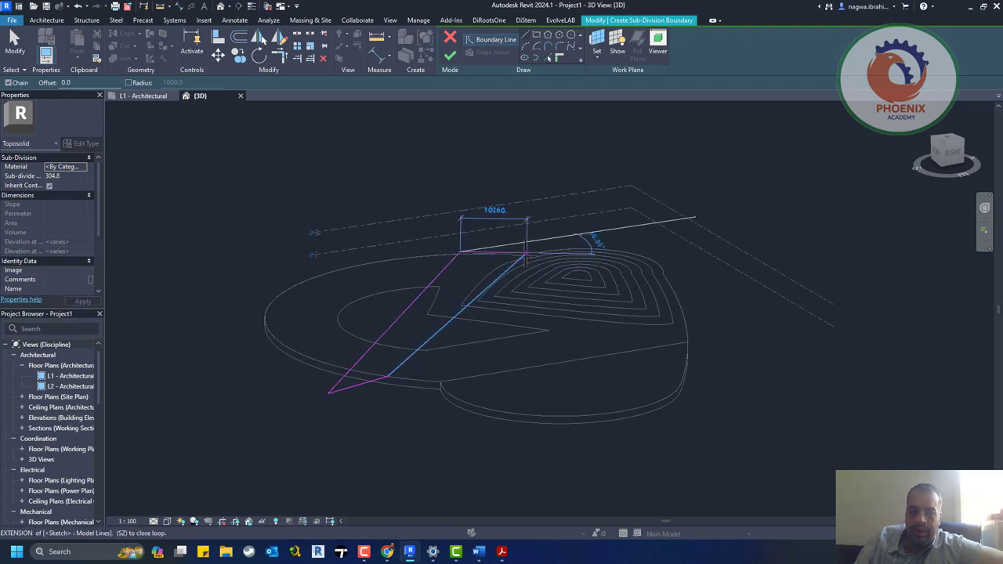
scroll(526, 254, up, 2)
scroll(533, 258, up, 3)
scroll(522, 235, up, 3)
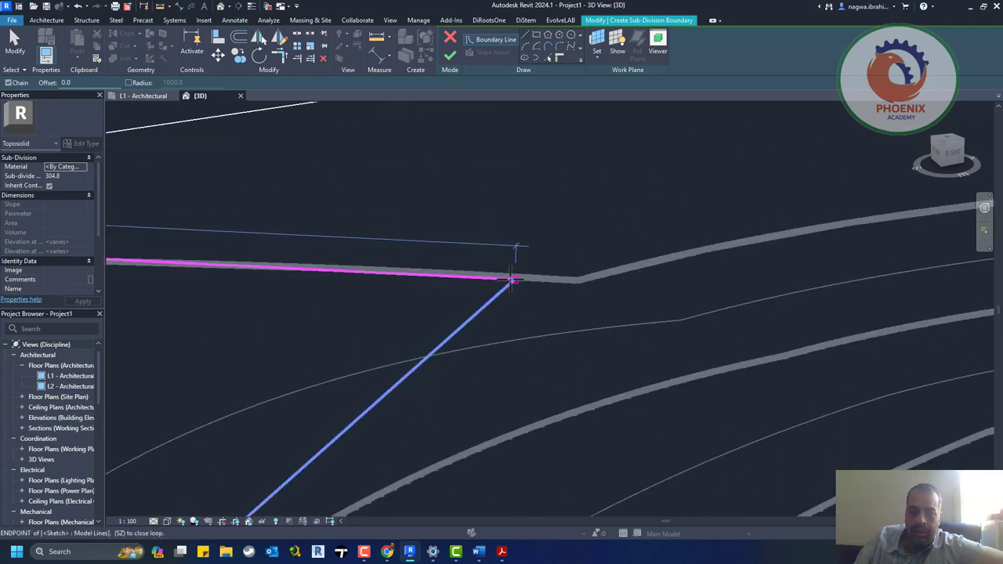
click(511, 279)
scroll(549, 170, down, 3)
scroll(549, 171, down, 2)
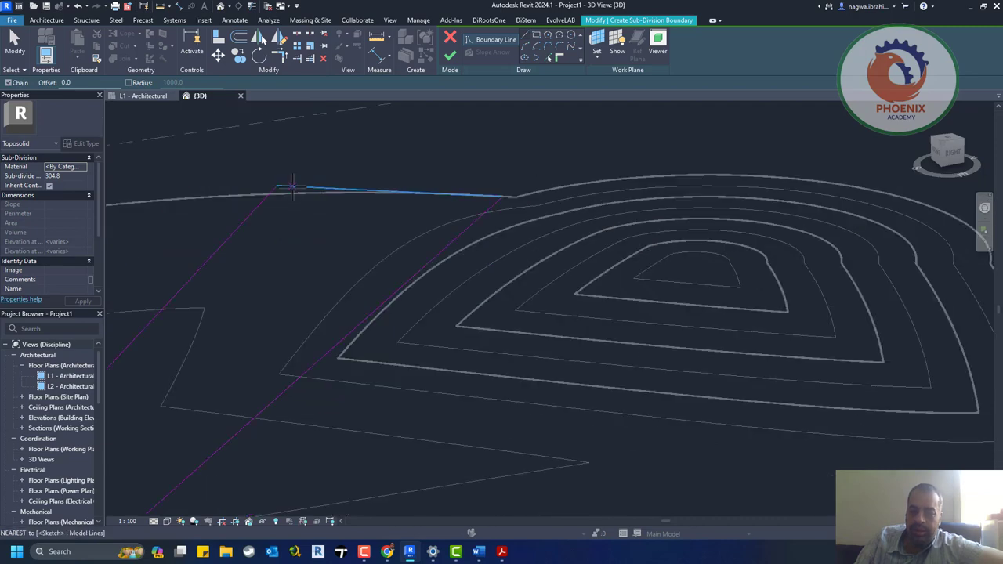
click(292, 185)
scroll(385, 207, down, 2)
click(445, 56)
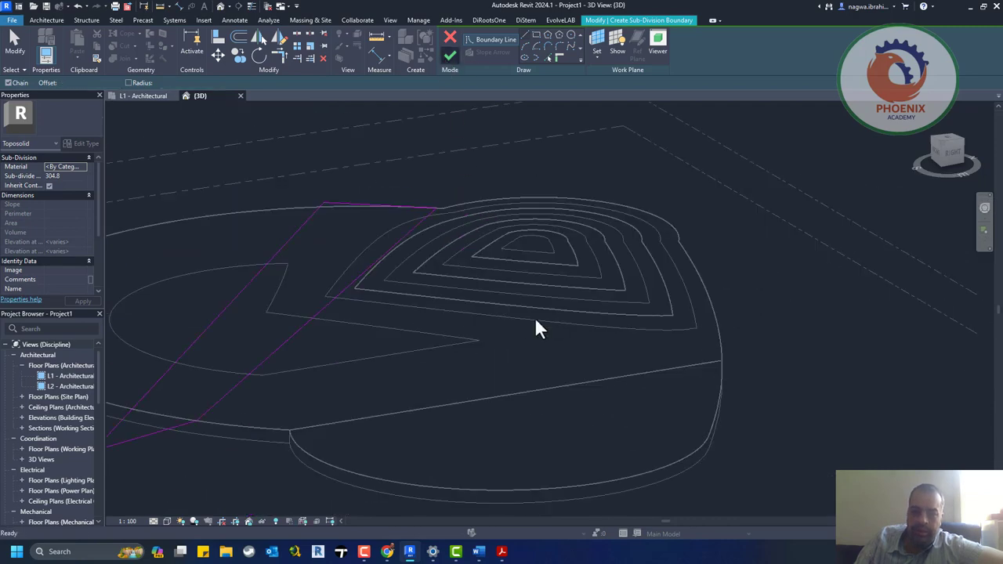
- Choose Analytical Wall Surface in the Material Browser as the sub-division's material
scroll(770, 353, down, 2)
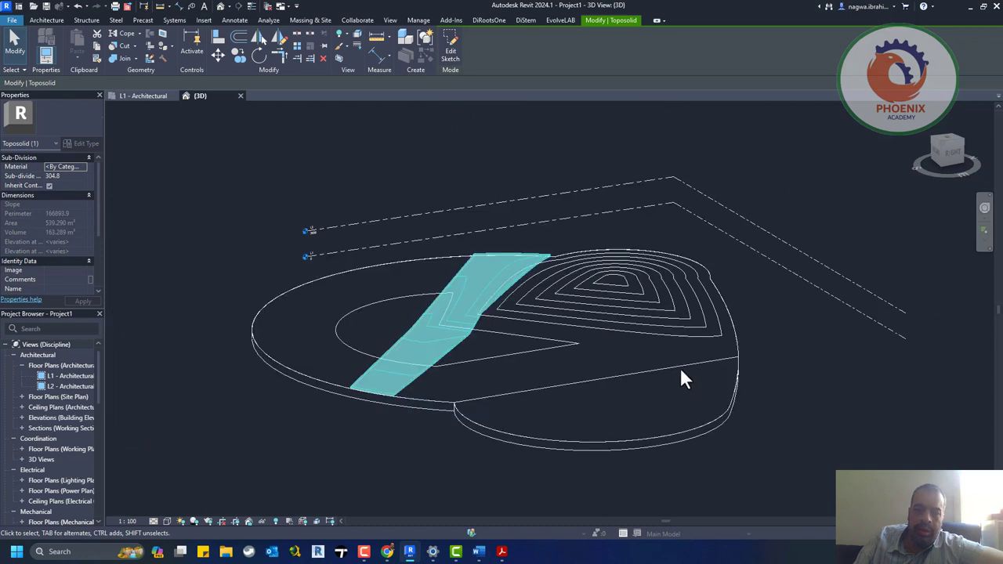
scroll(81, 210, down, 2)
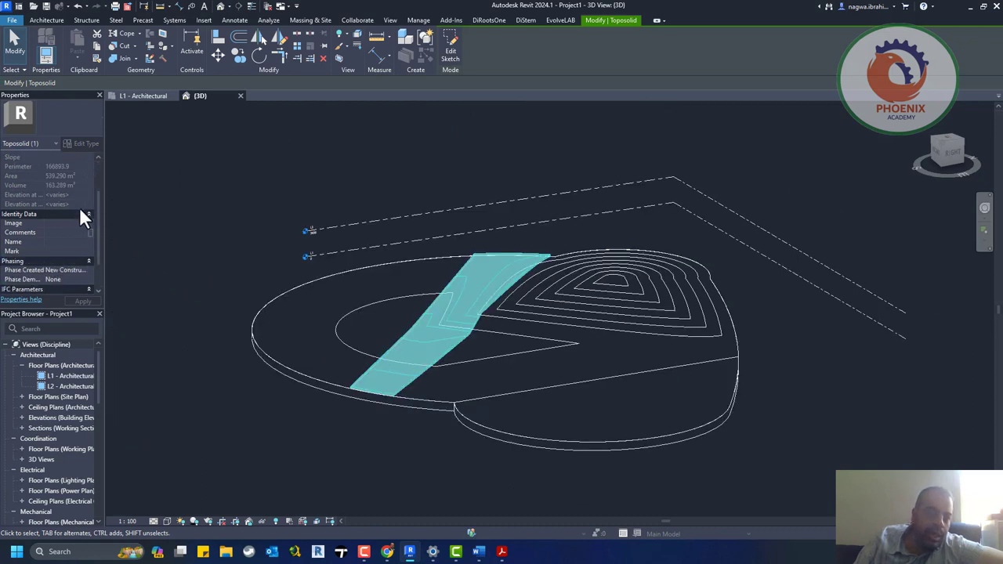
scroll(80, 209, down, 1)
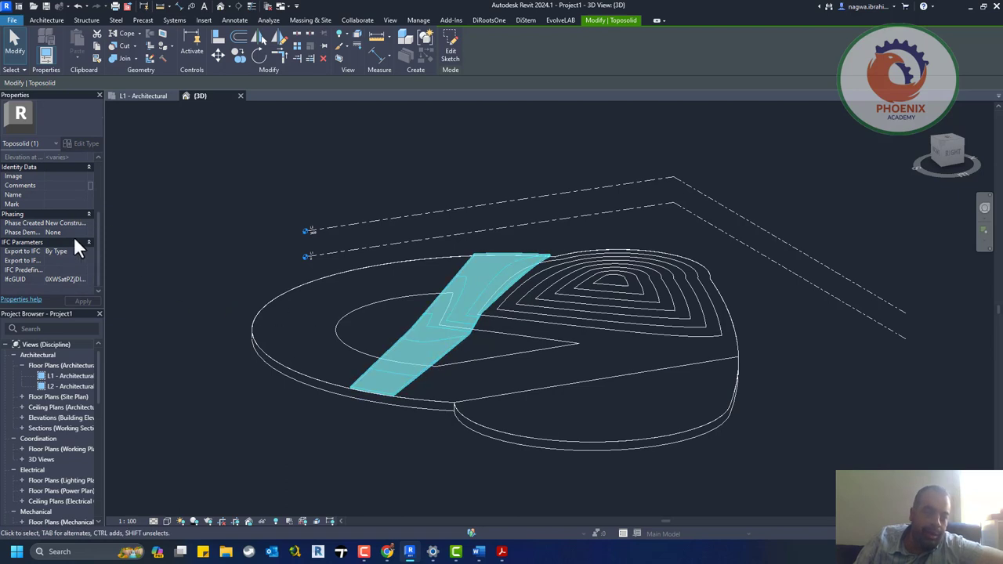
scroll(74, 237, up, 3)
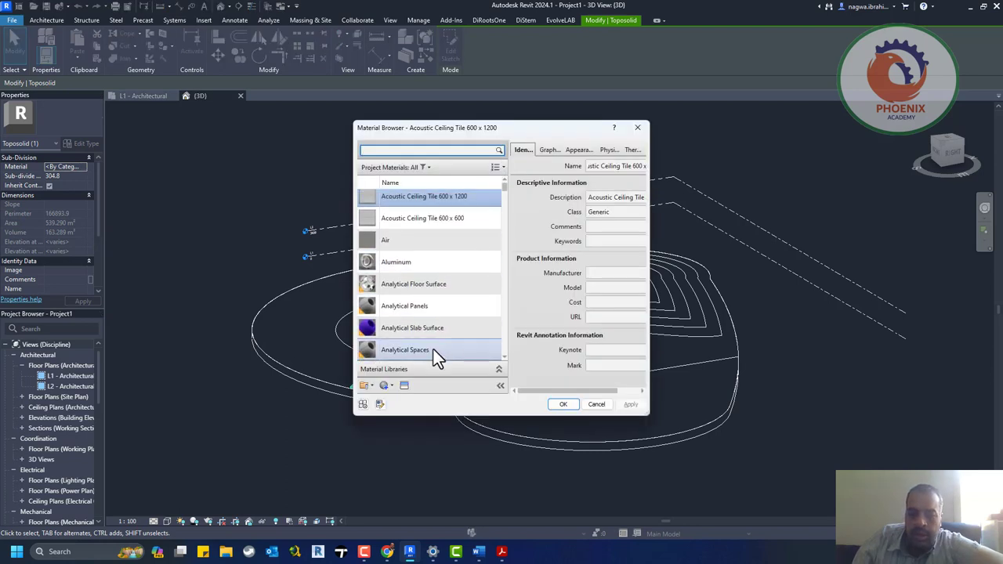
click(433, 349)
scroll(397, 286, down, 1)
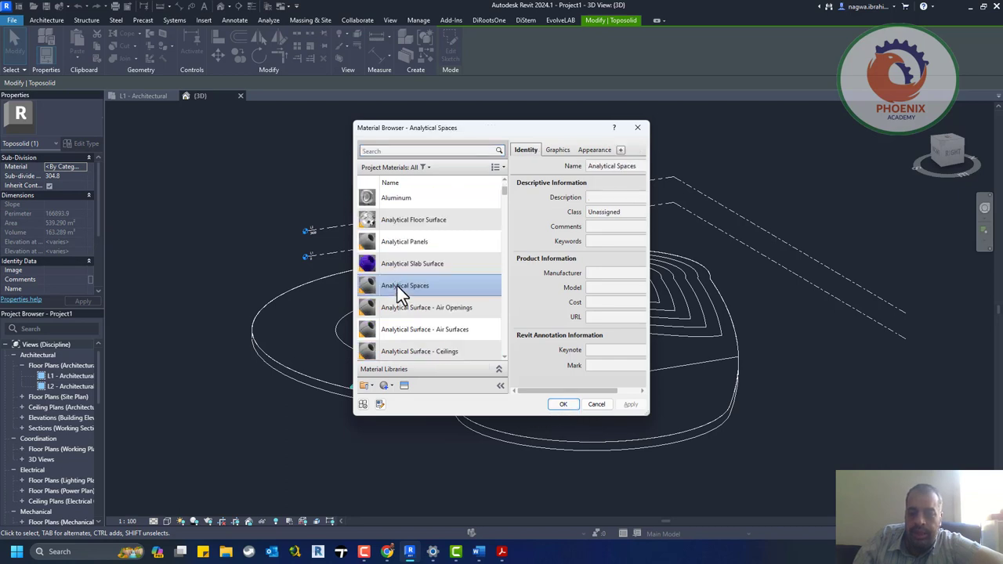
scroll(404, 327, down, 1)
scroll(404, 328, down, 2)
scroll(421, 253, down, 1)
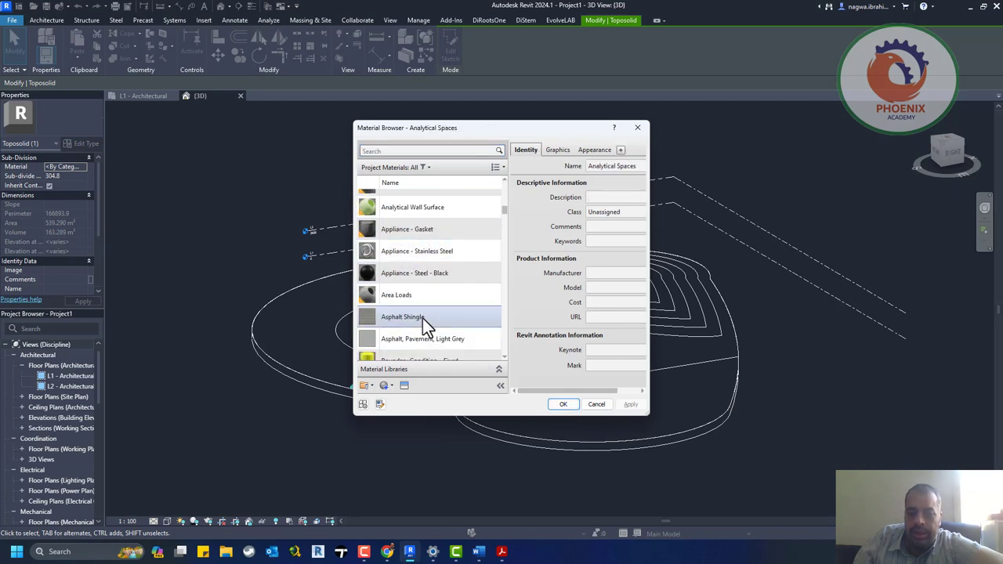
click(425, 211)
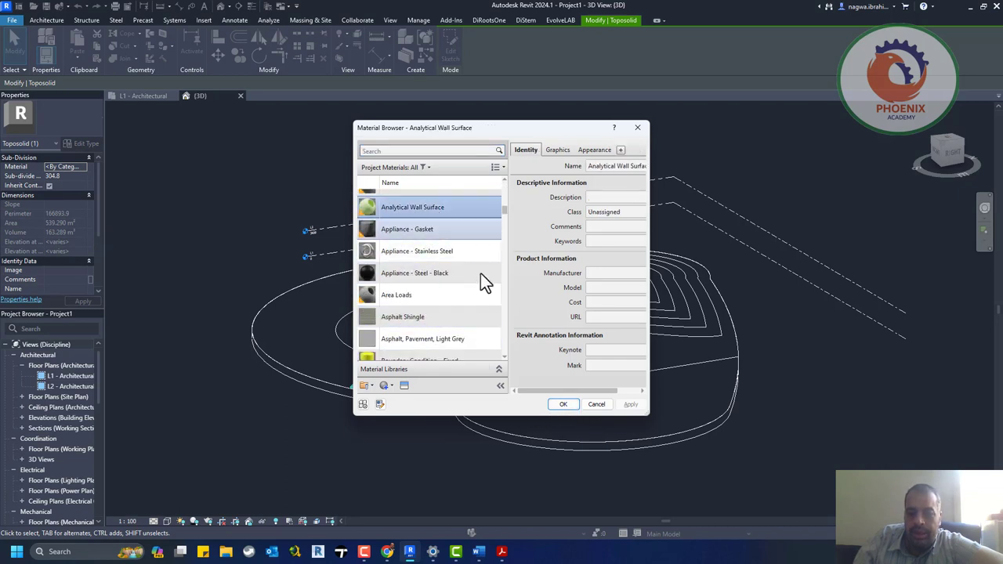
click(551, 406)
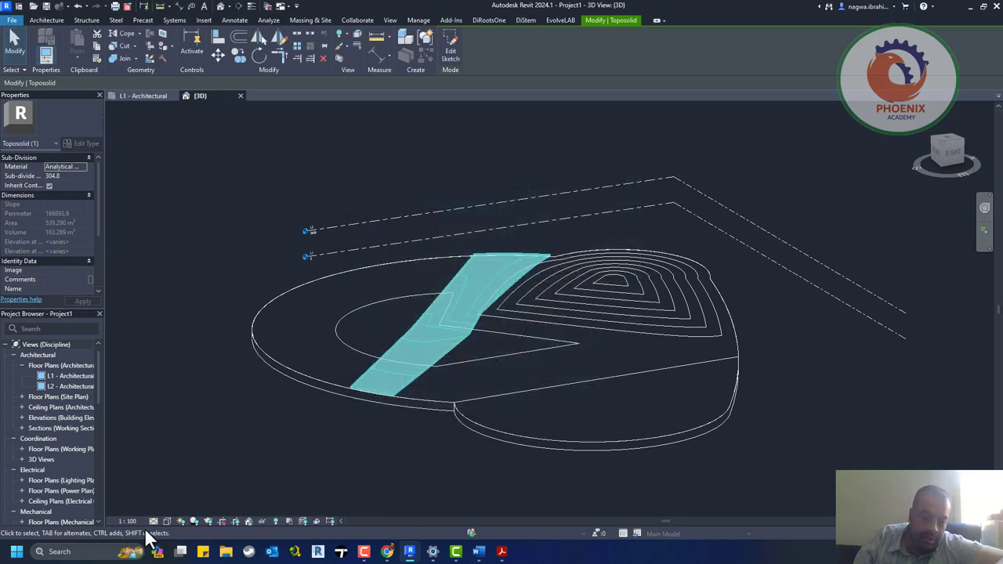
key(Escape)
- Change the 3D view's visual style to show the terrain with filled surfaces instead of wireframe
click(167, 521)
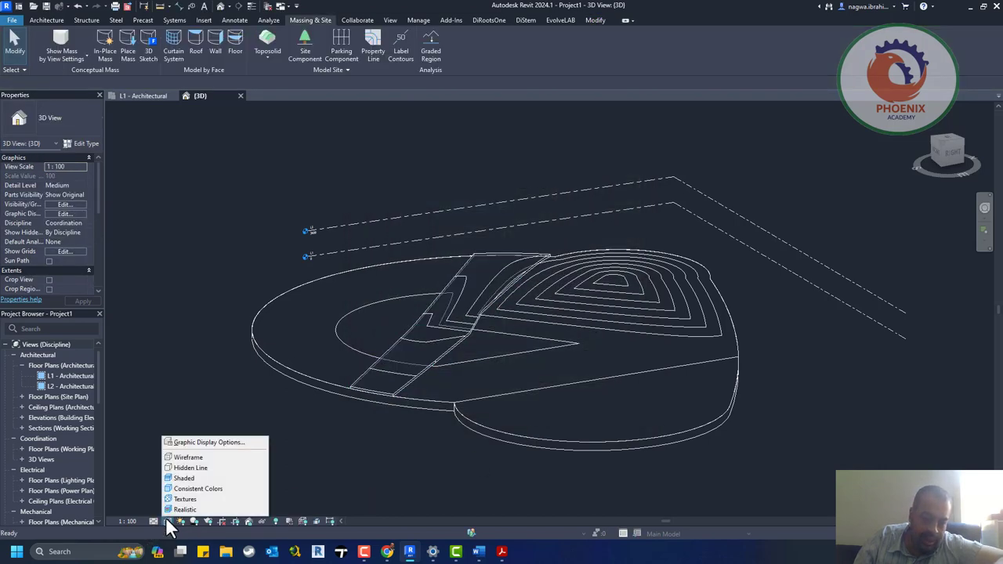
click(214, 500)
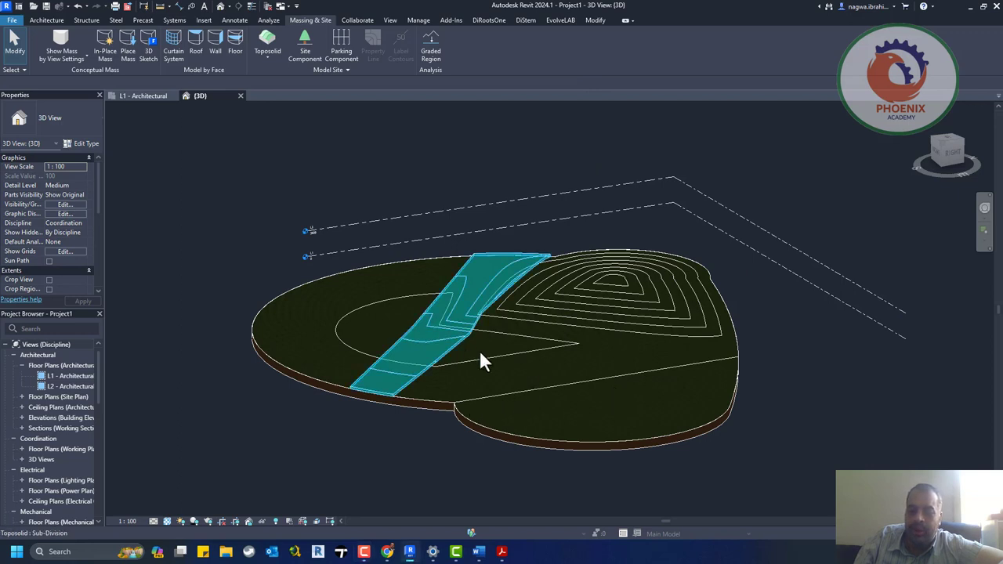
right_click(808, 466)
click(255, 227)
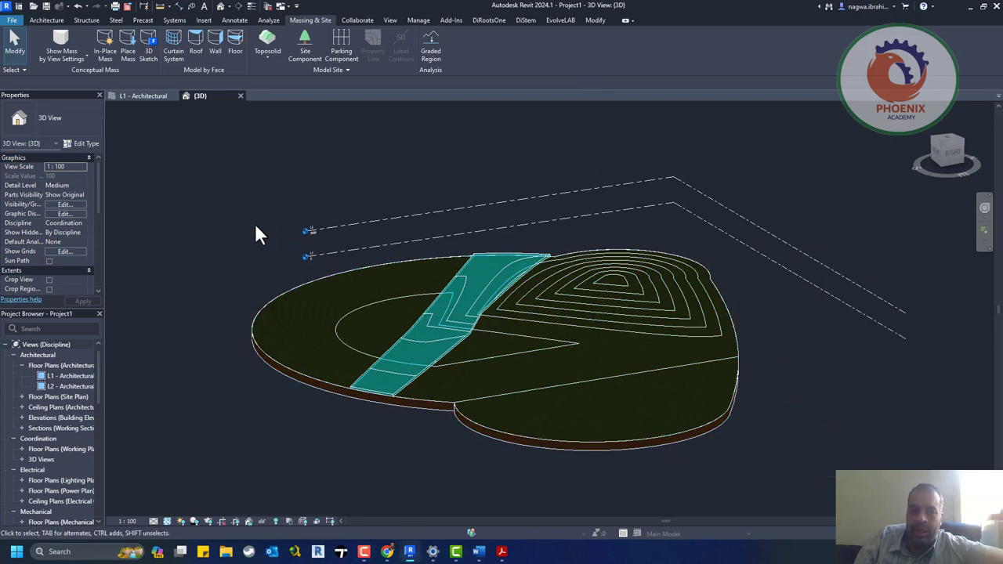
- Select the toposolid and view it from the Right, then from Top, tilted overhead
click(283, 369)
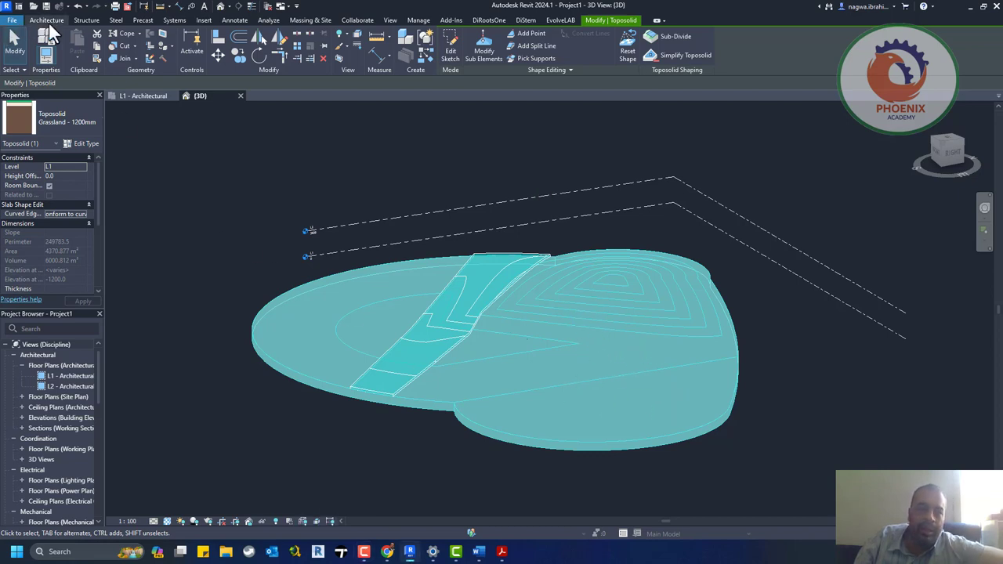
click(961, 155)
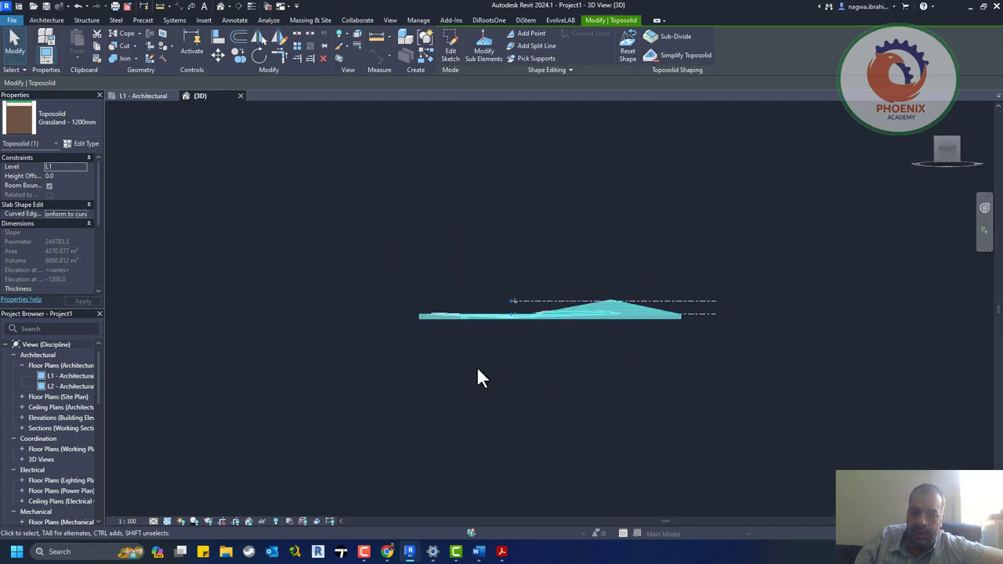
scroll(494, 329, up, 2)
scroll(526, 259, up, 3)
click(947, 130)
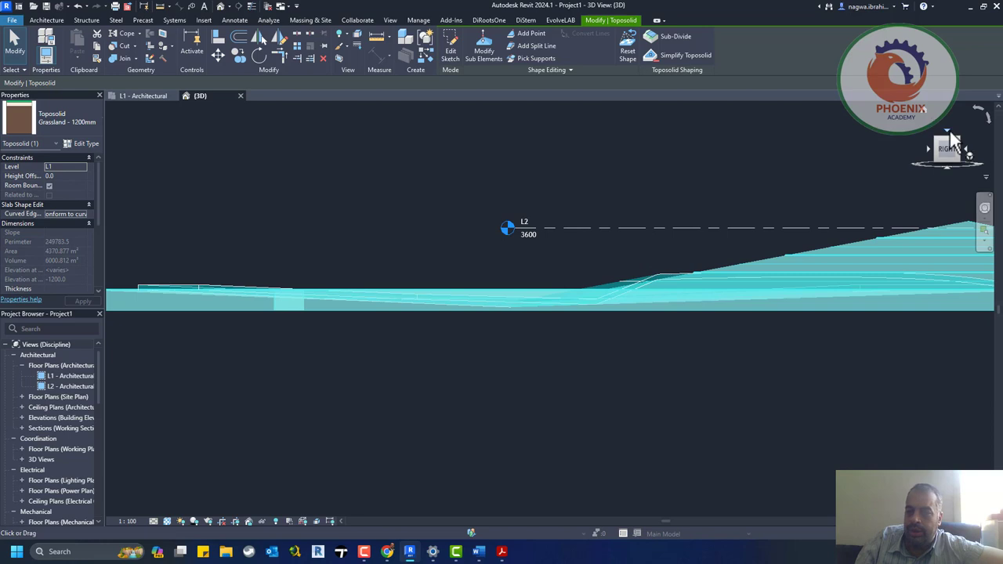
shift+middle_drag(472, 317, 501, 343)
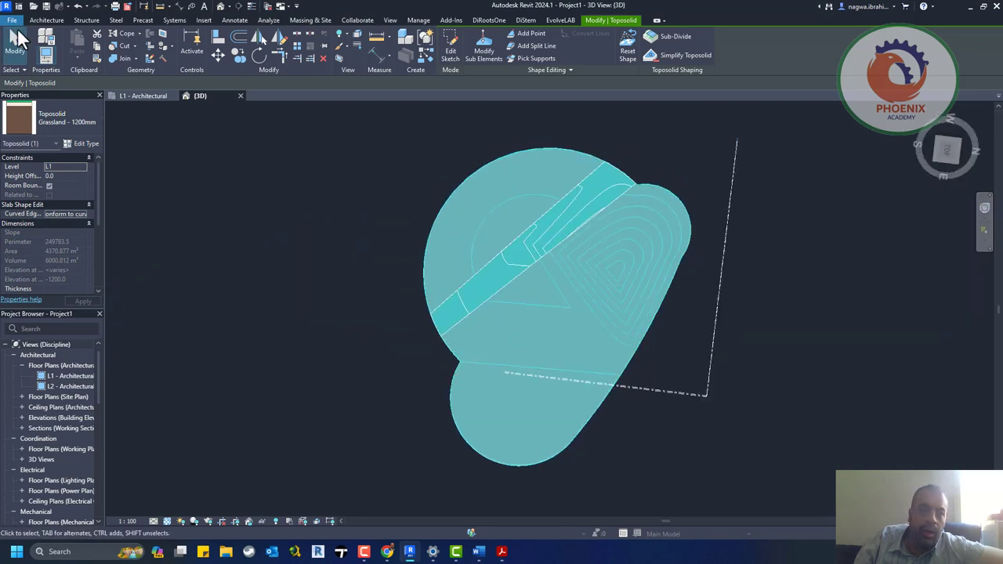
click(43, 19)
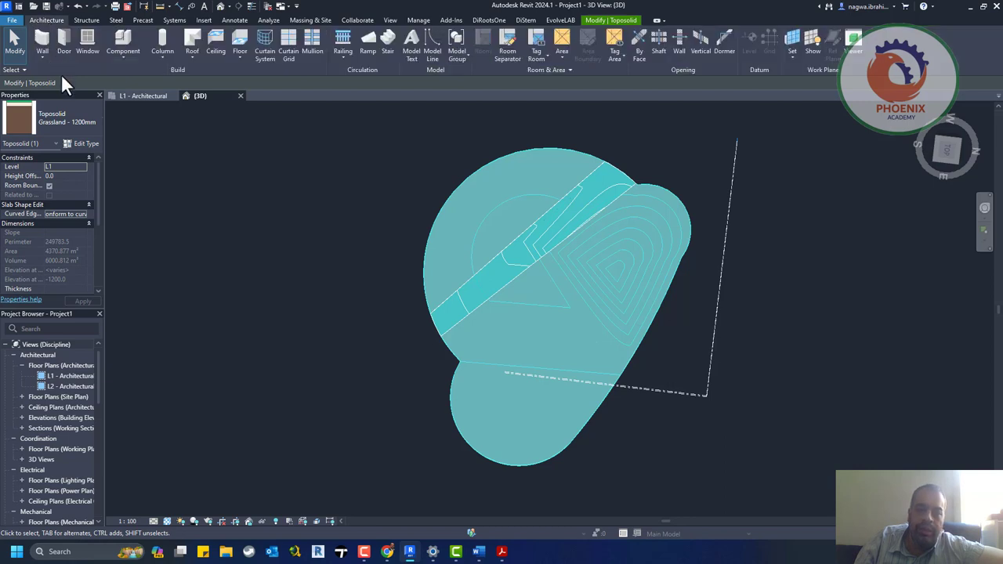
- Draw a Generic - 200mm wall from the hill's right edge to its lower-left side
click(40, 54)
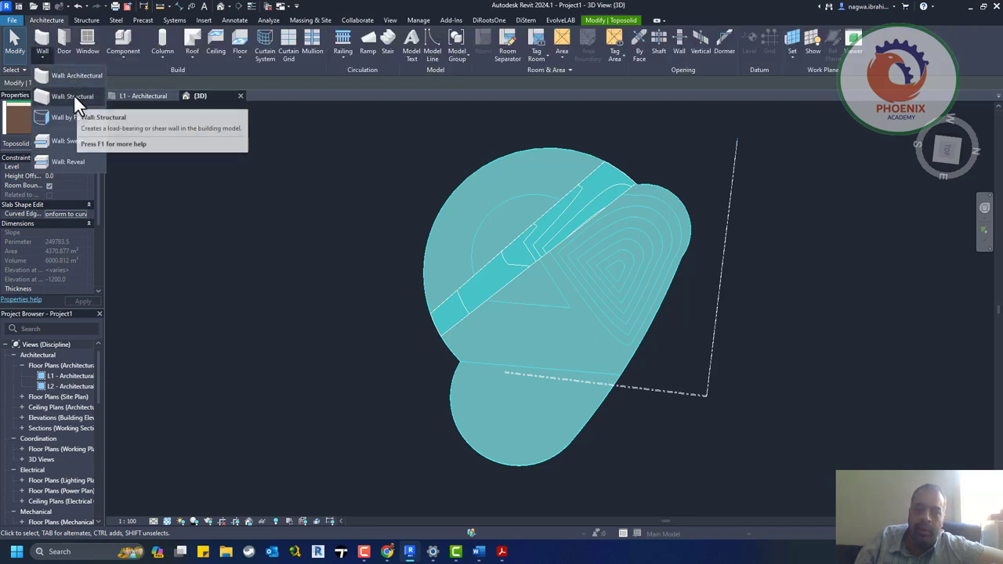
click(107, 85)
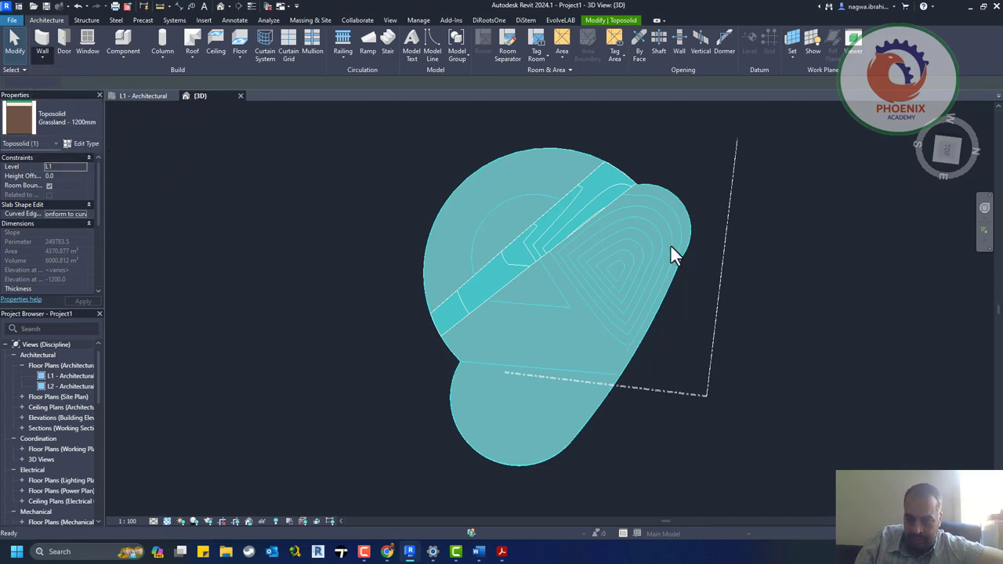
scroll(671, 246, up, 4)
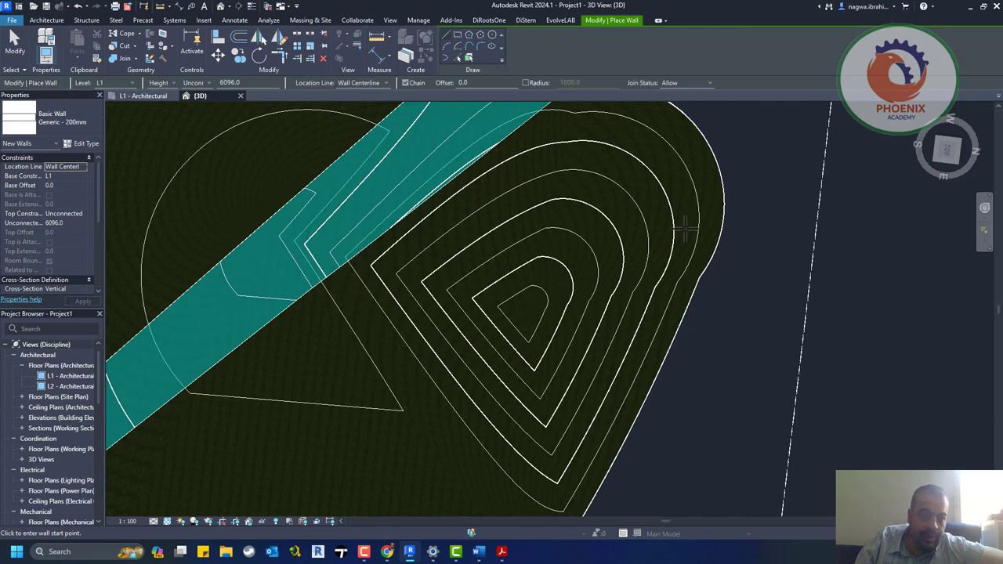
click(684, 229)
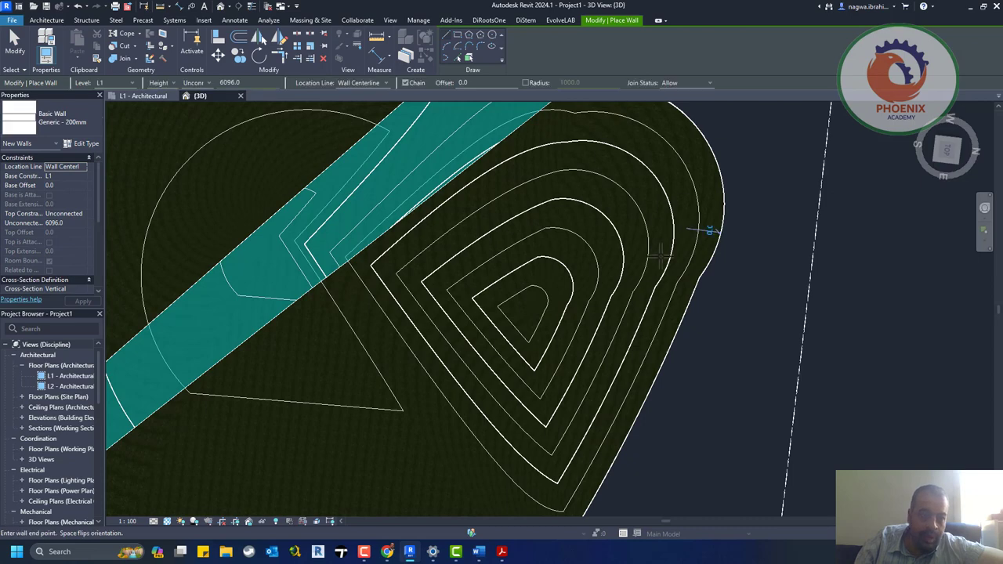
click(370, 477)
key(Escape)
key(Escape)
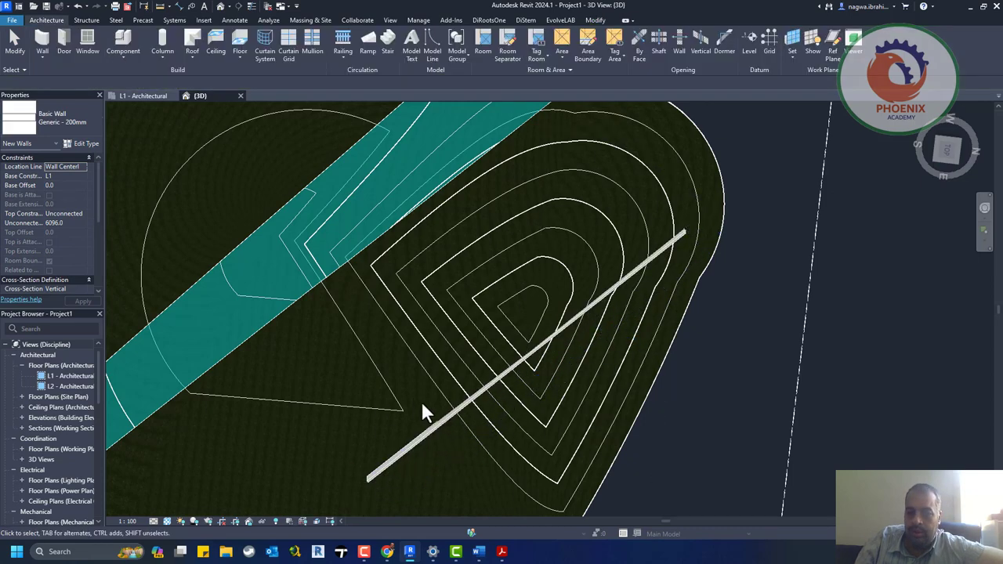
shift+middle_drag(498, 466, 511, 306)
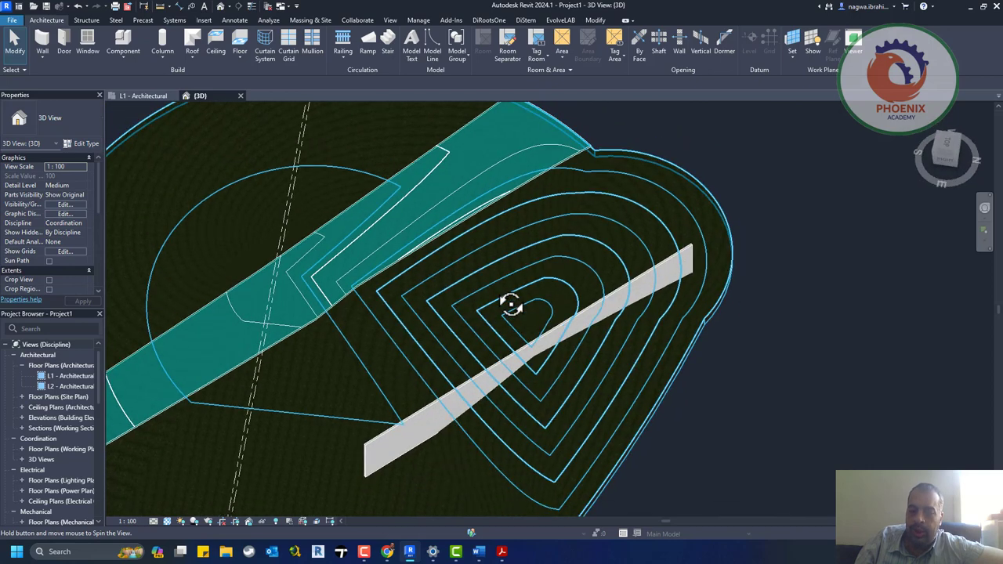
click(600, 23)
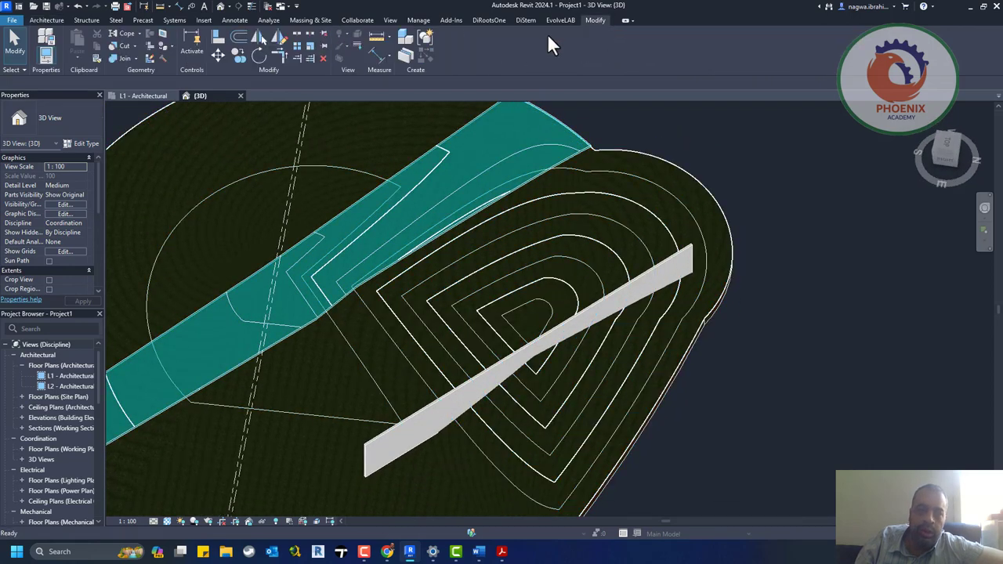
- Cut the toposolid's geometry with the diagonal wall using Cut Geometry
click(122, 43)
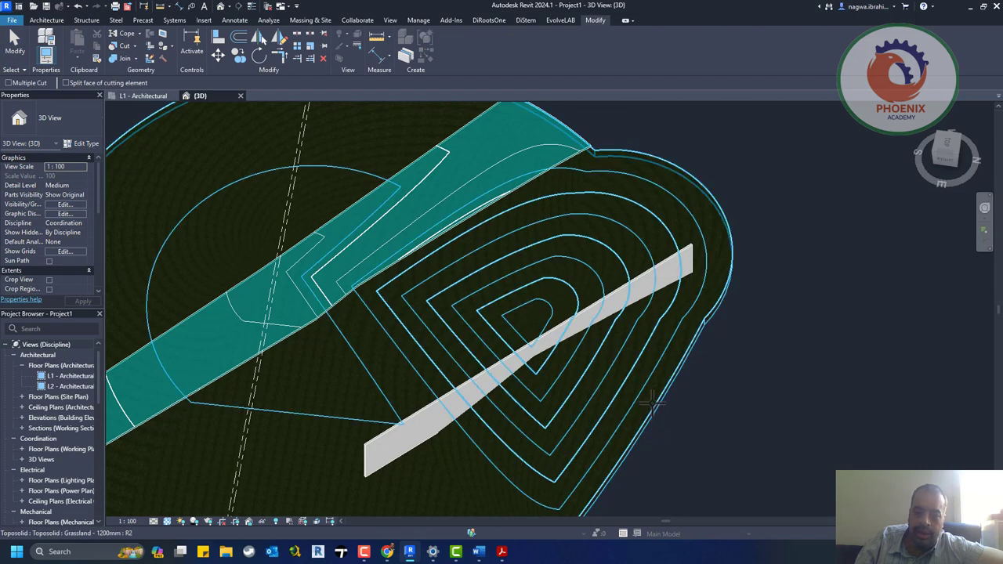
click(651, 402)
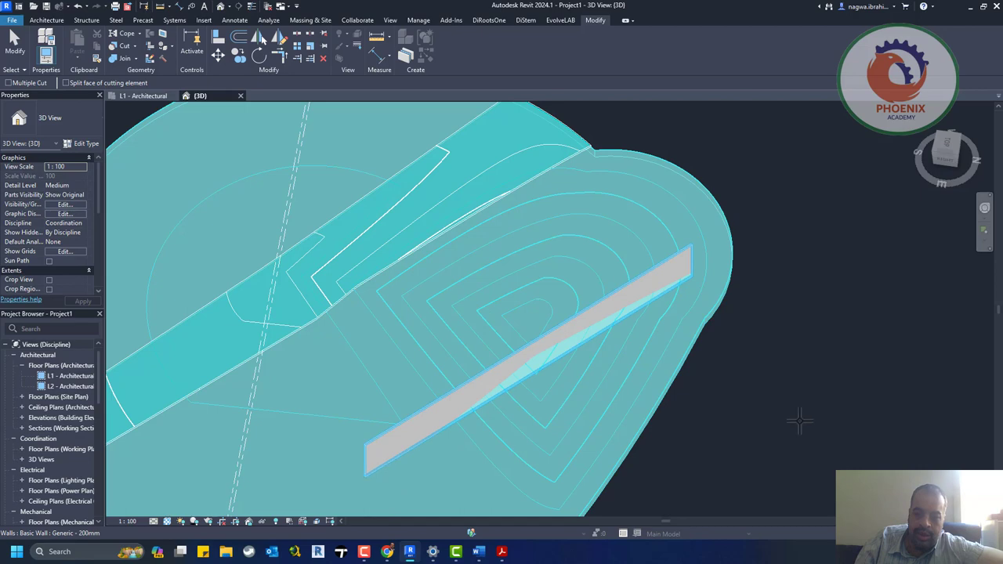
click(548, 357)
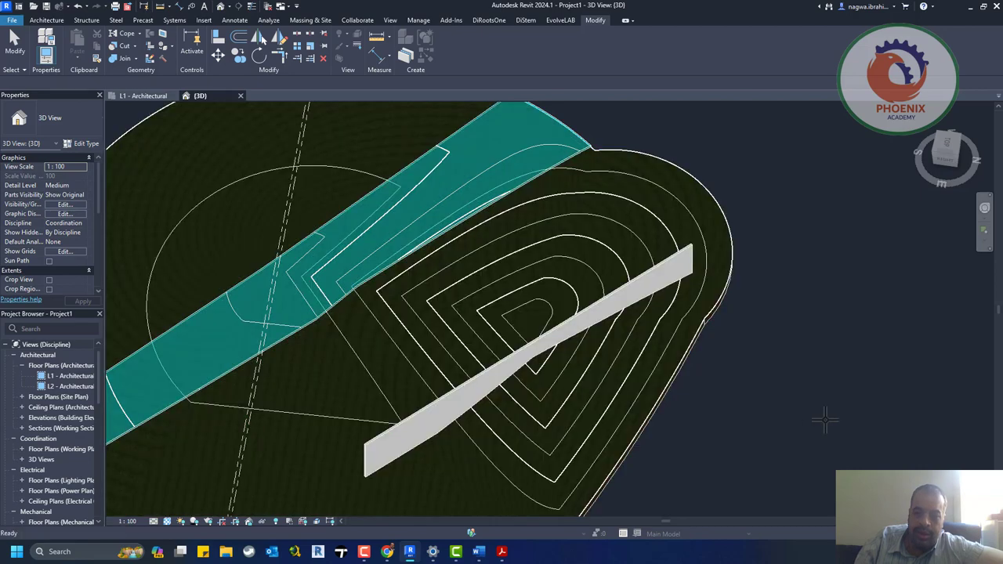
- Temporarily hide the diagonal wall, reset hidden elements with HR, then delete the wall
click(368, 453)
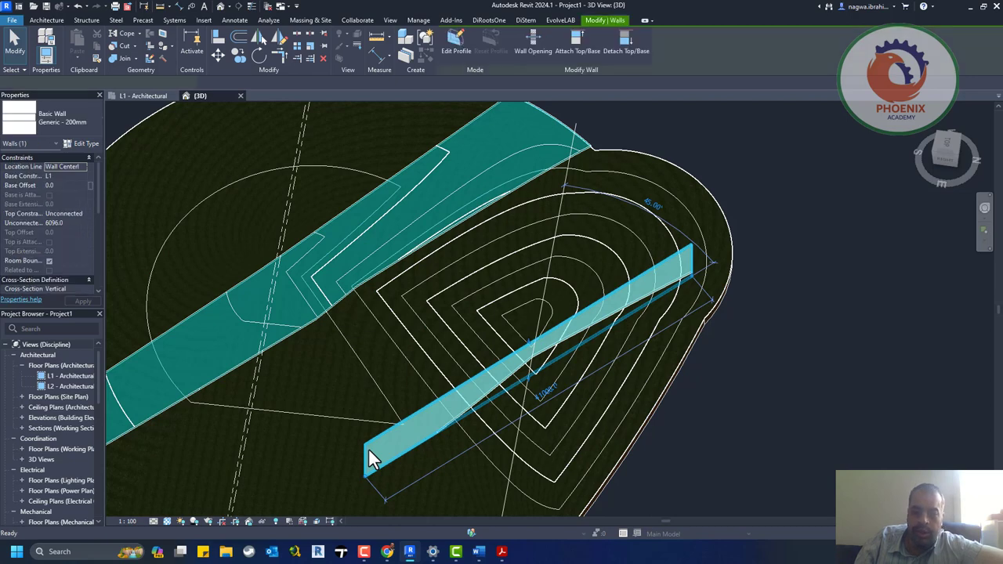
key(h)
key(h)
key(Escape)
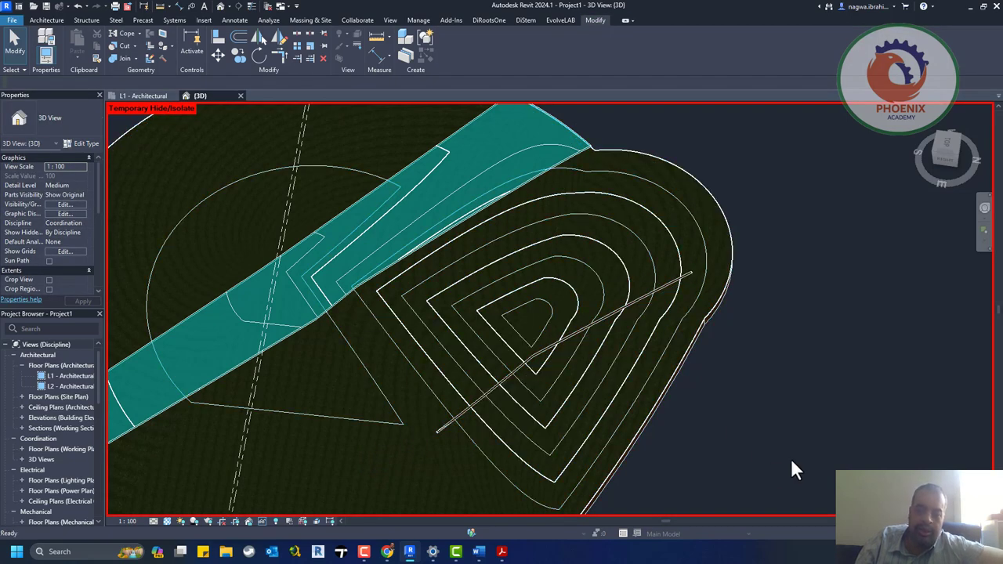
key(h)
key(r)
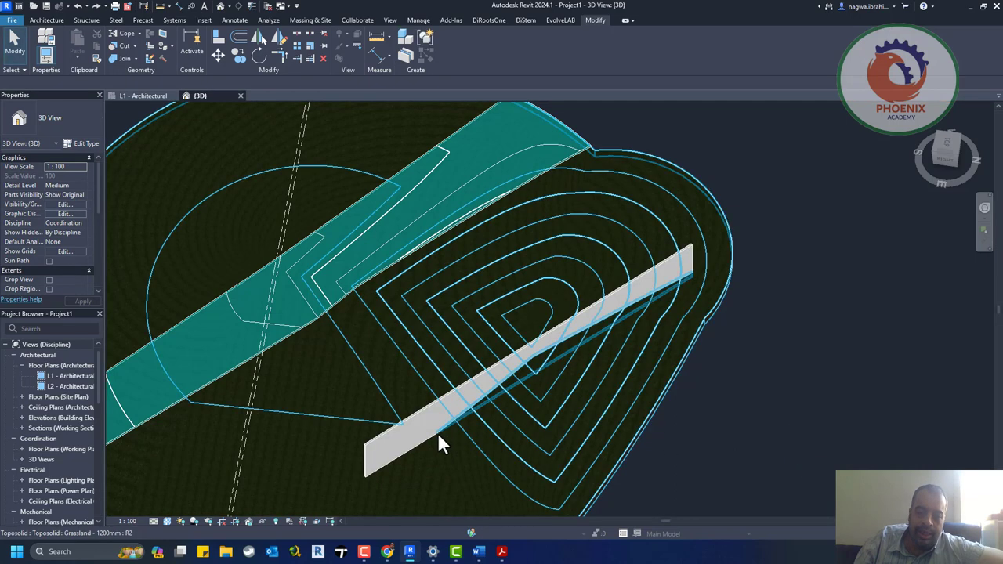
click(405, 424)
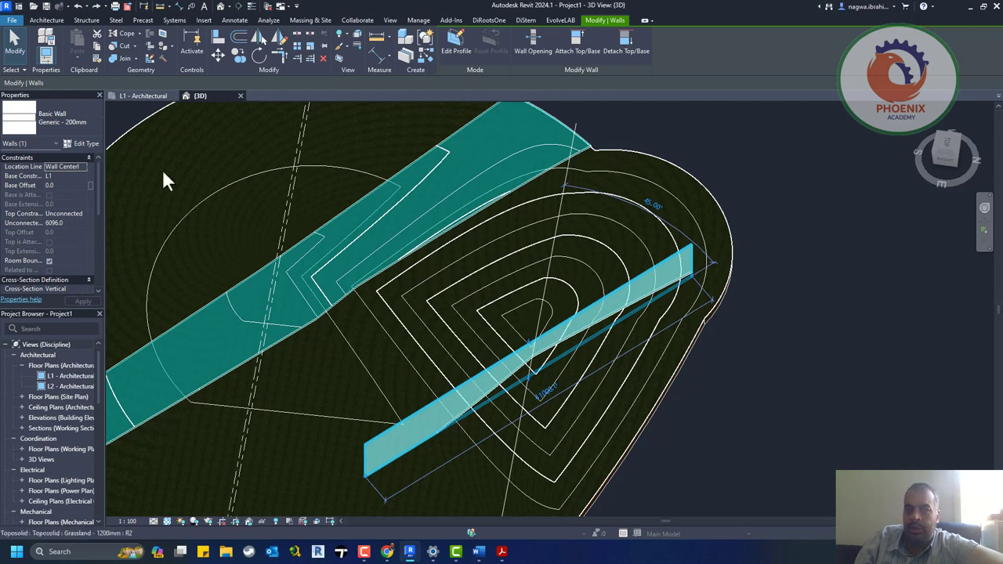
key(Delete)
- Draw a rectangle of four Generic - 200mm walls on the hill from two opposite corners
click(46, 21)
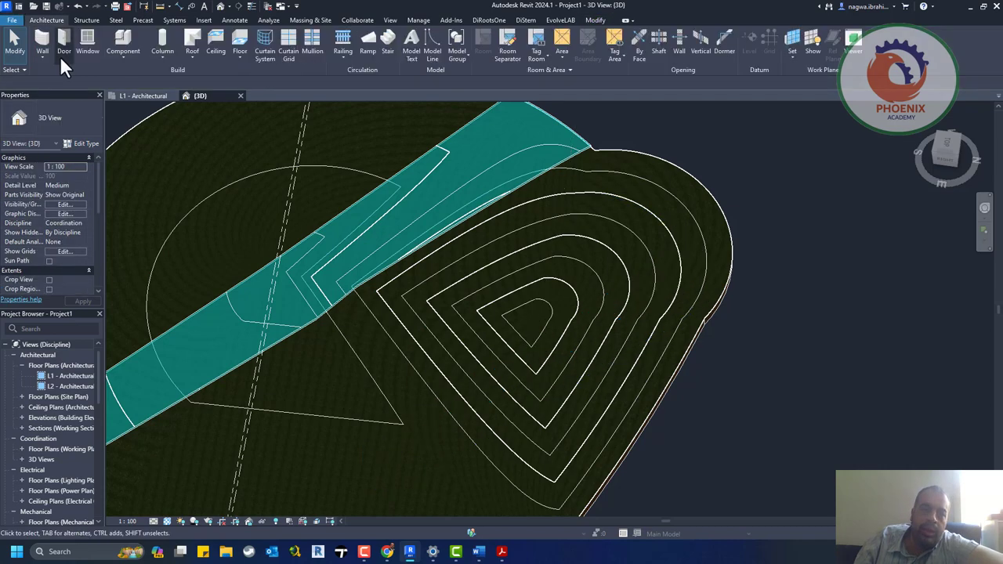
click(43, 61)
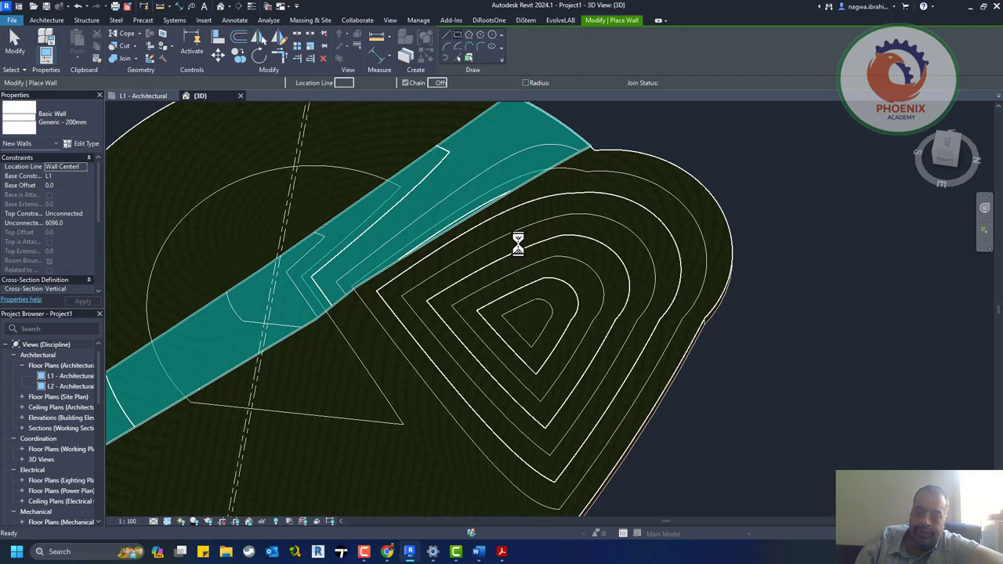
click(464, 469)
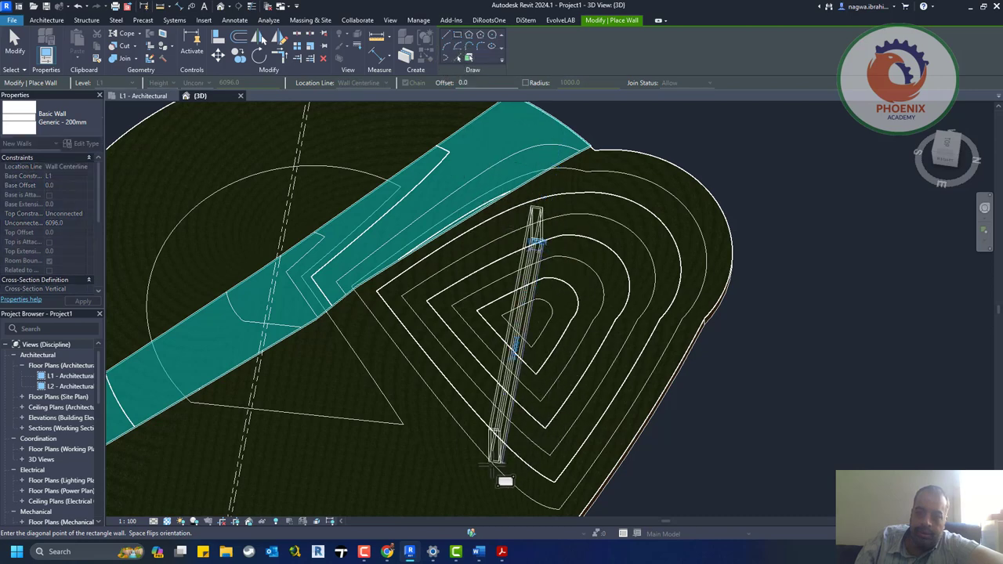
click(606, 463)
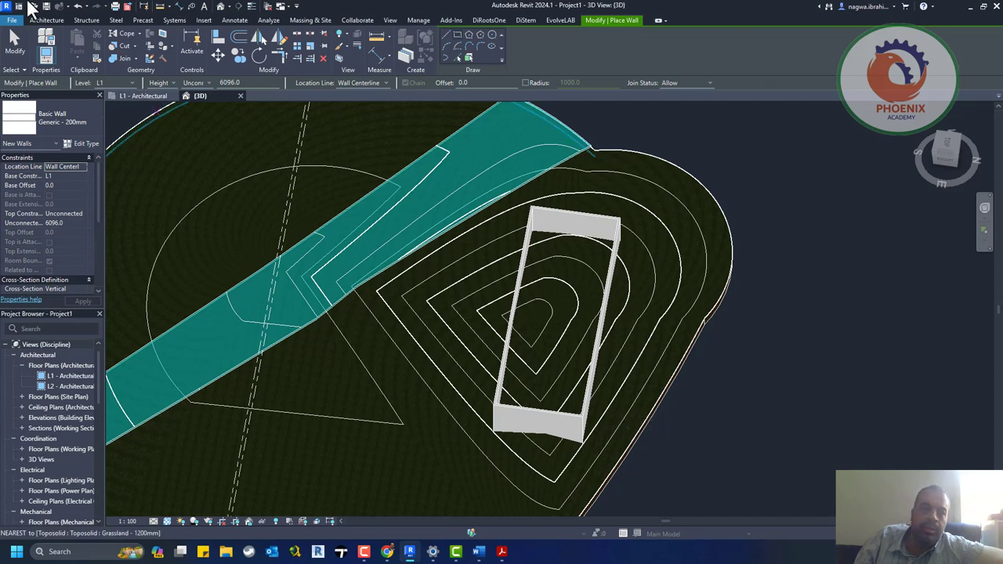
click(47, 22)
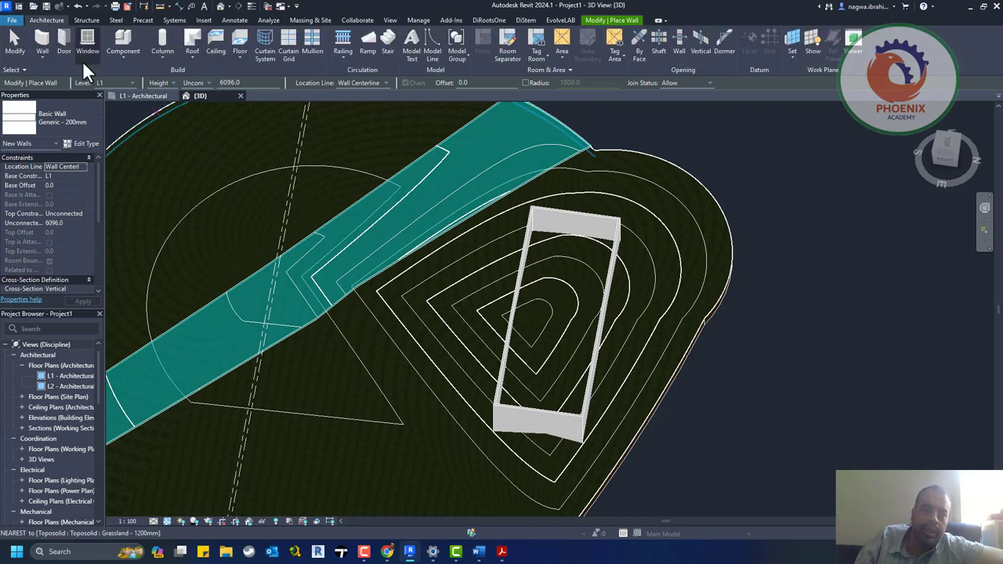
click(121, 53)
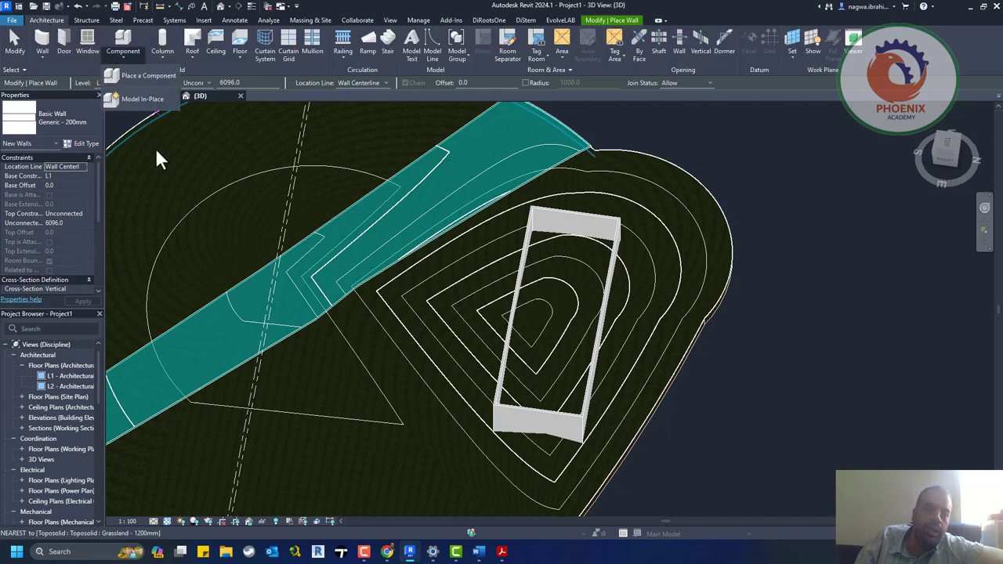
- Create an in-place model in the Toposolid category, keeping the default name Toposolid 1
click(149, 99)
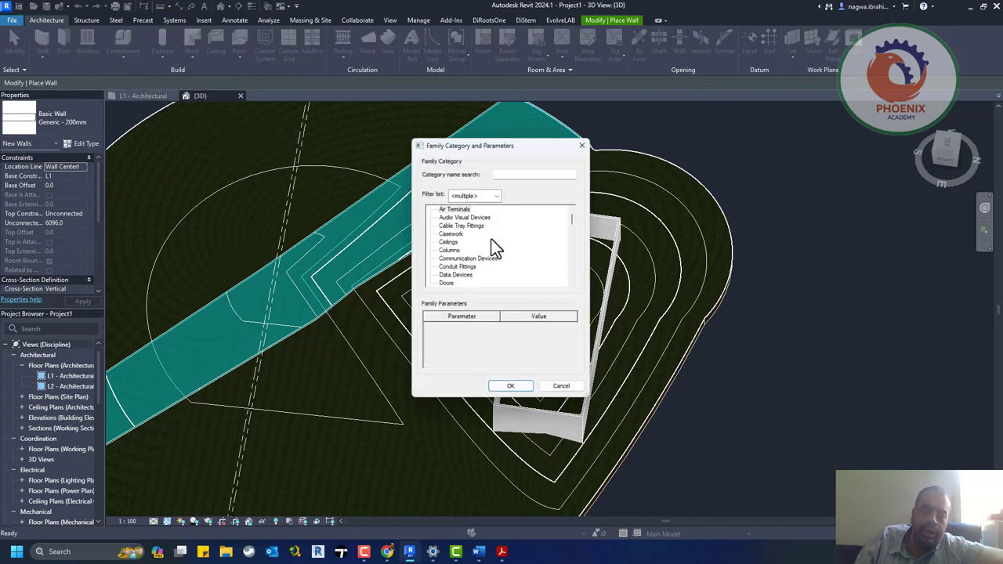
key(t)
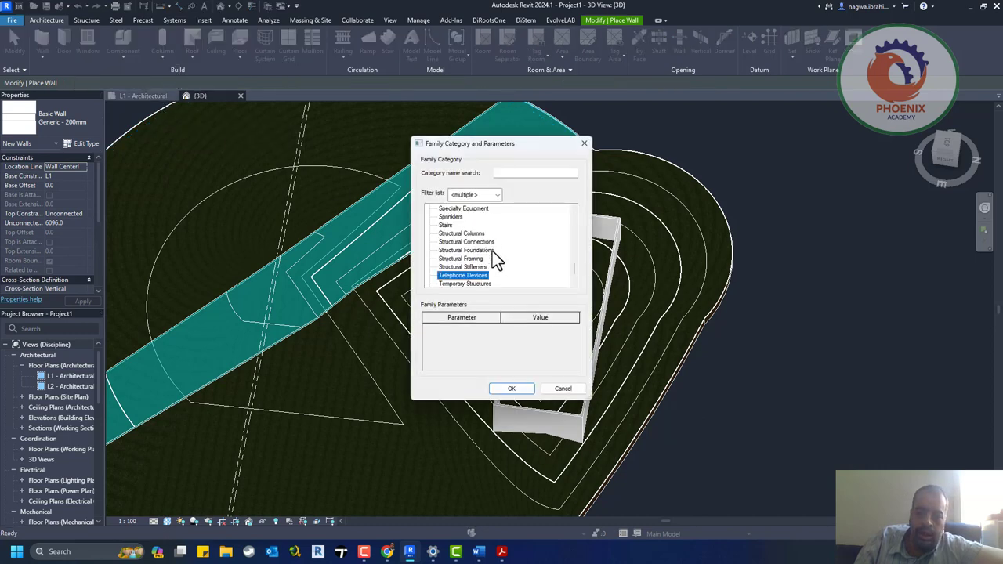
key(t)
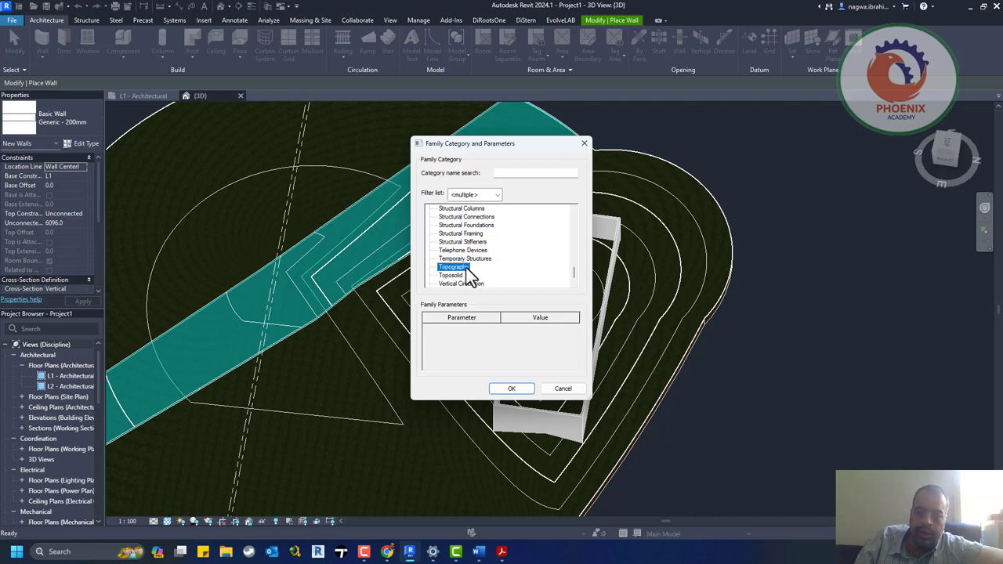
click(454, 276)
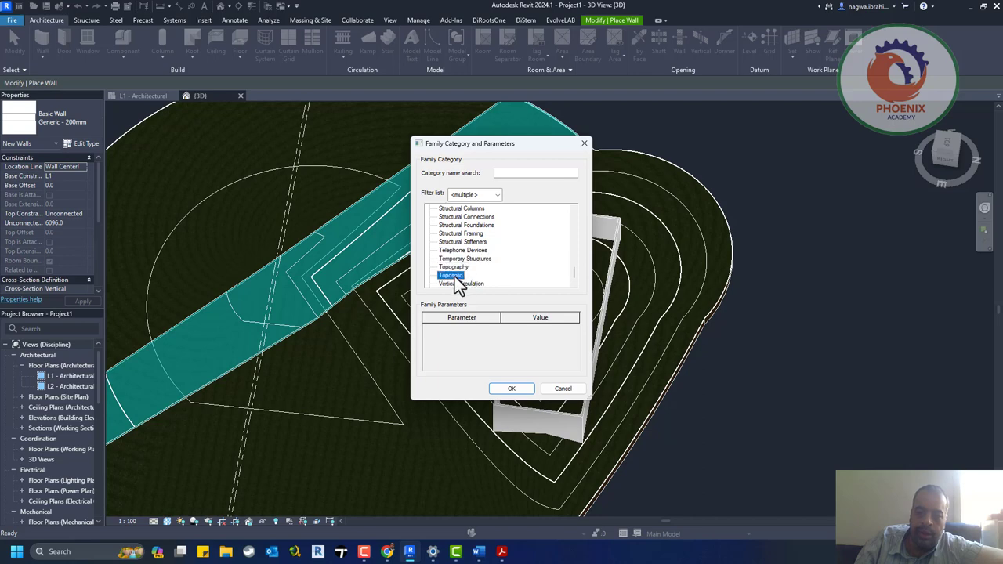
click(506, 390)
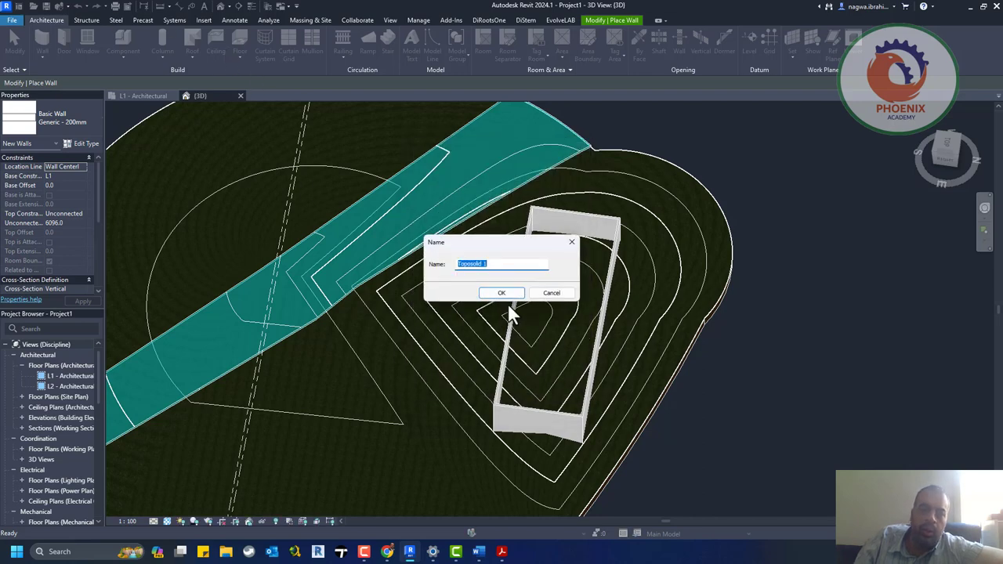
click(501, 293)
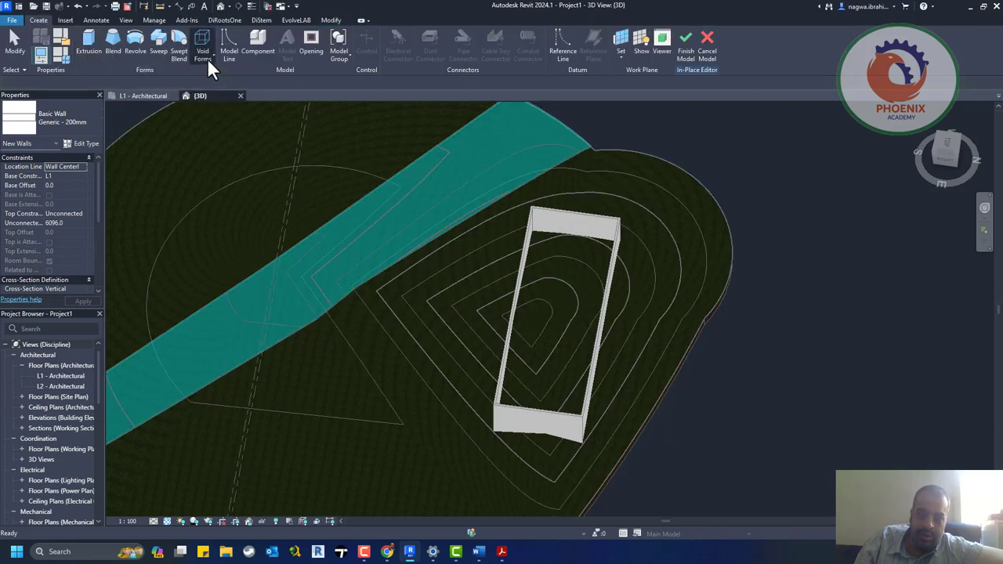
- Start a void extrusion and switch to a top-down view of the terrain
click(206, 58)
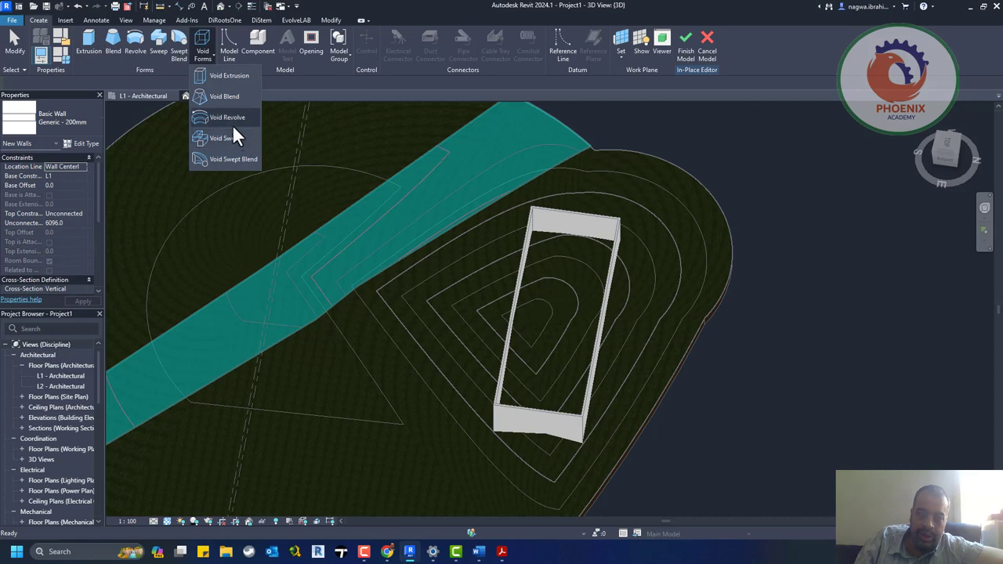
click(239, 76)
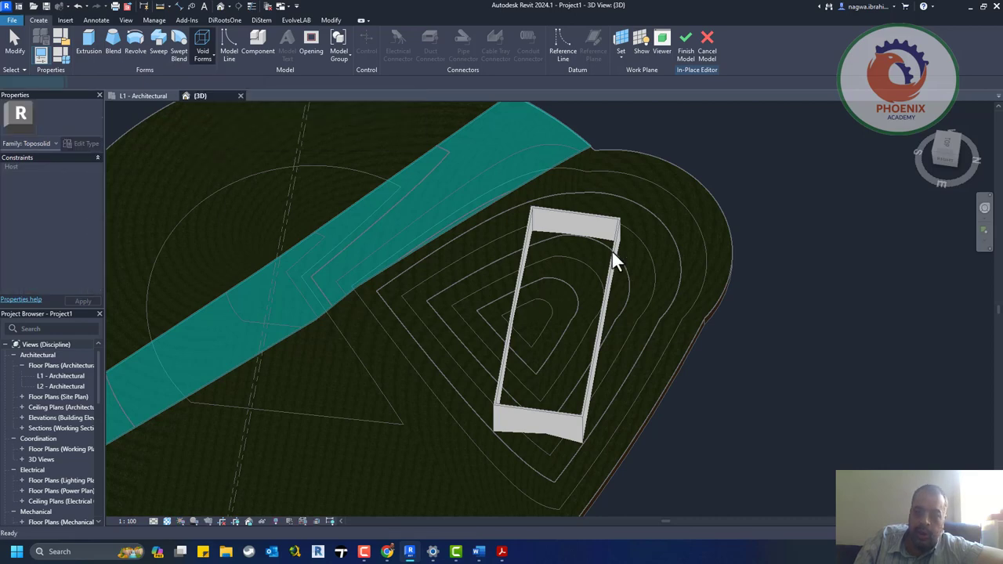
click(948, 146)
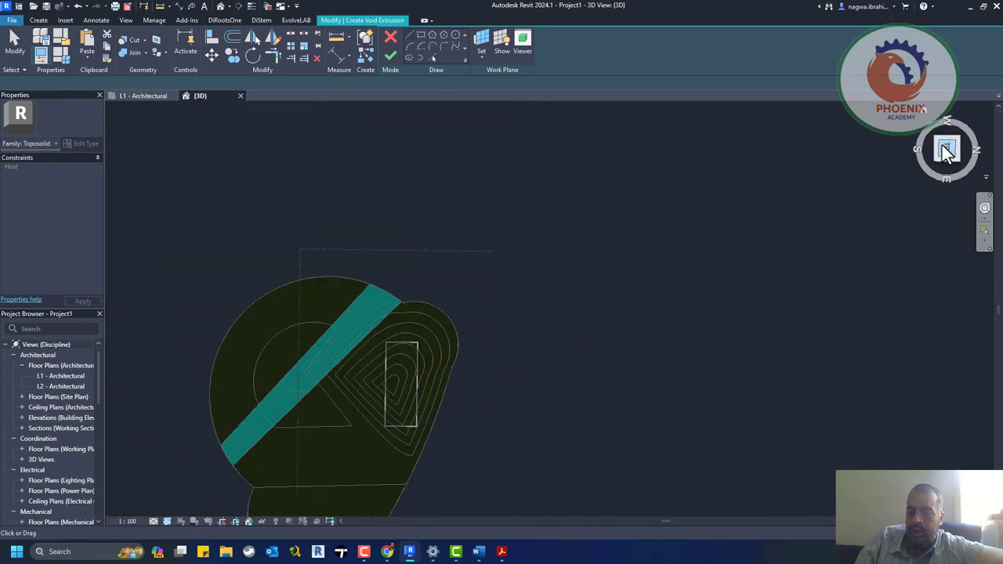
scroll(502, 321, up, 1)
scroll(564, 298, up, 1)
scroll(603, 290, up, 3)
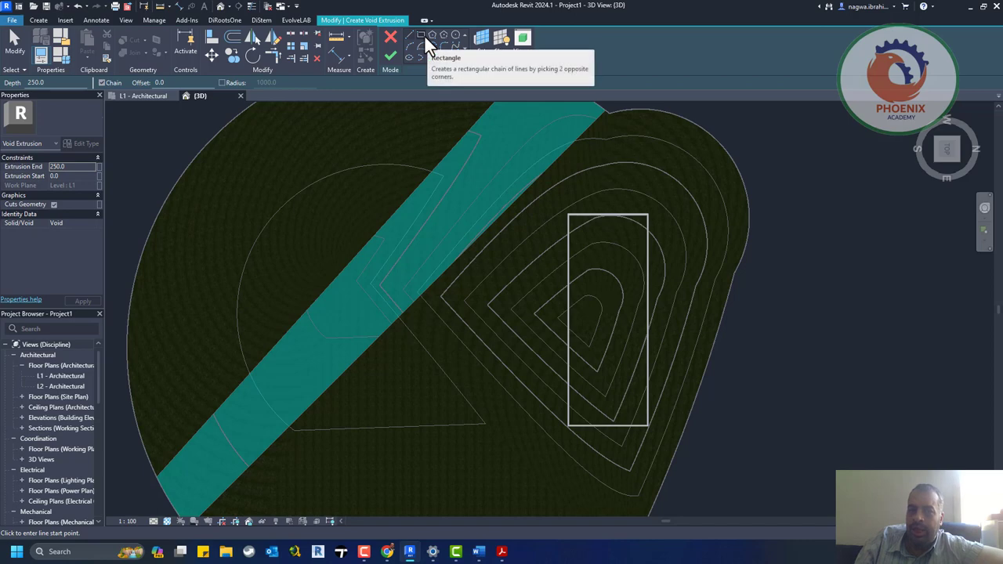
- Sketch a rectangle between opposite wall corners, set extrusion end 2500, and finish the void
click(424, 34)
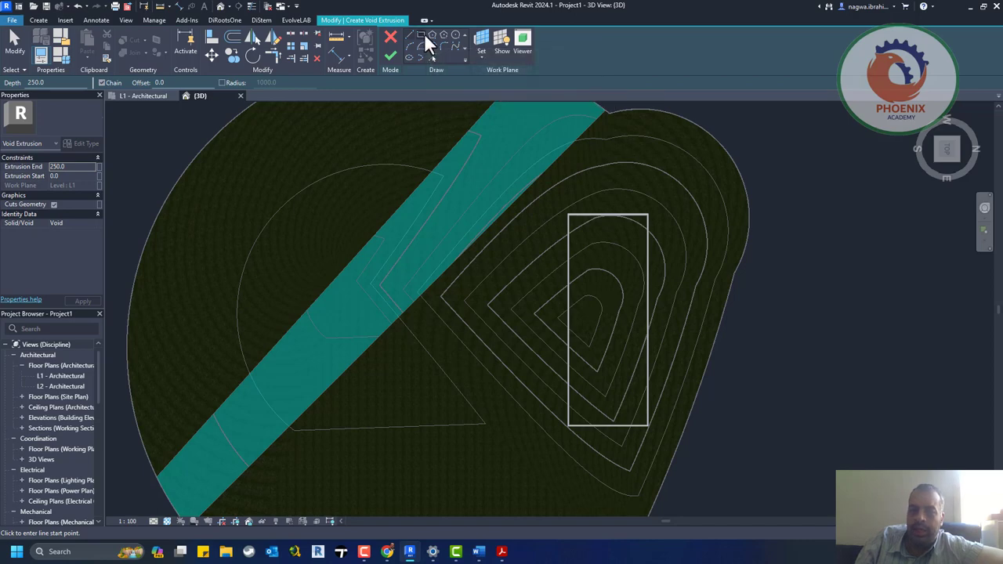
scroll(584, 214, up, 2)
scroll(584, 212, up, 2)
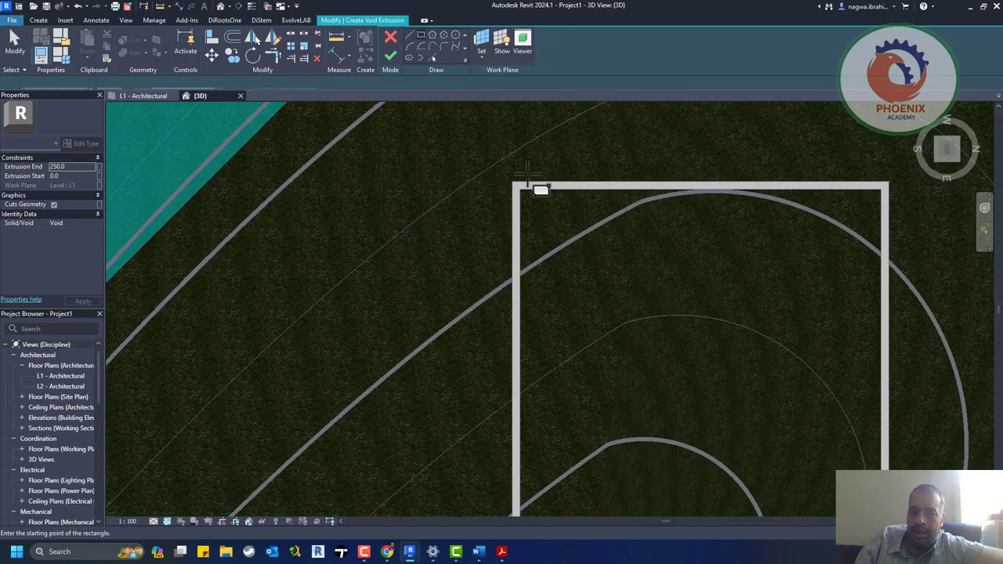
scroll(513, 183, up, 2)
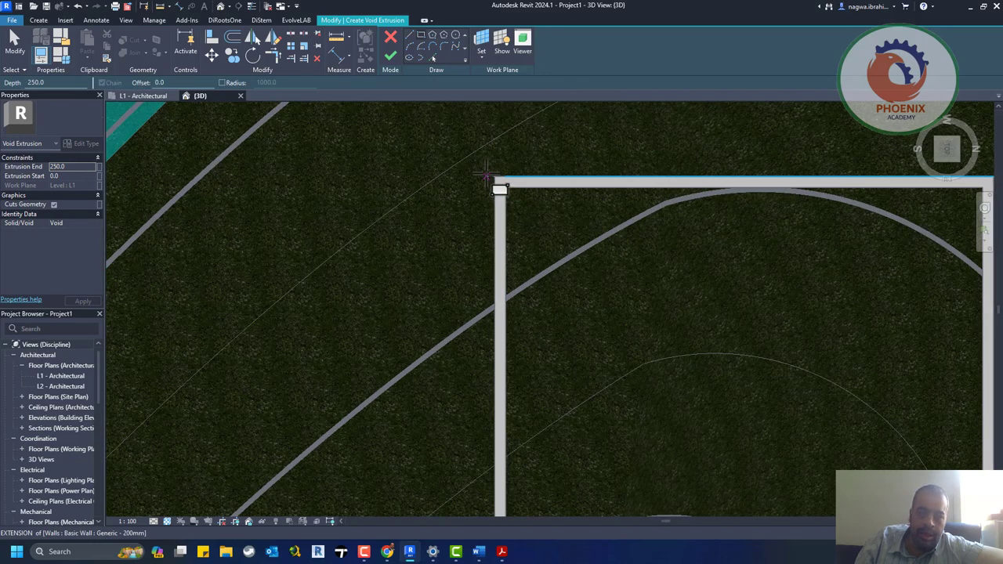
click(492, 169)
scroll(357, 176, down, 3)
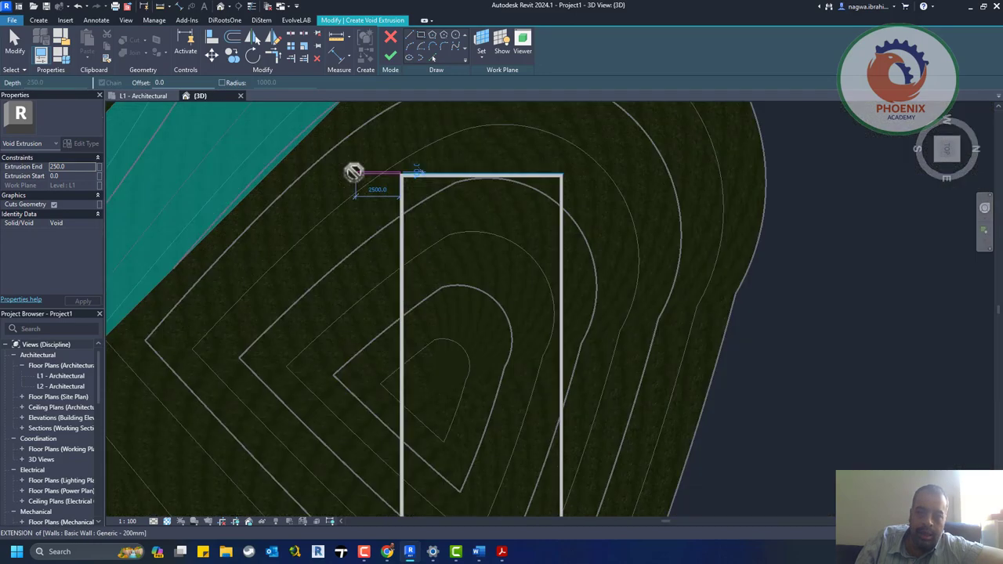
scroll(365, 196, down, 2)
scroll(473, 436, up, 2)
scroll(485, 416, up, 2)
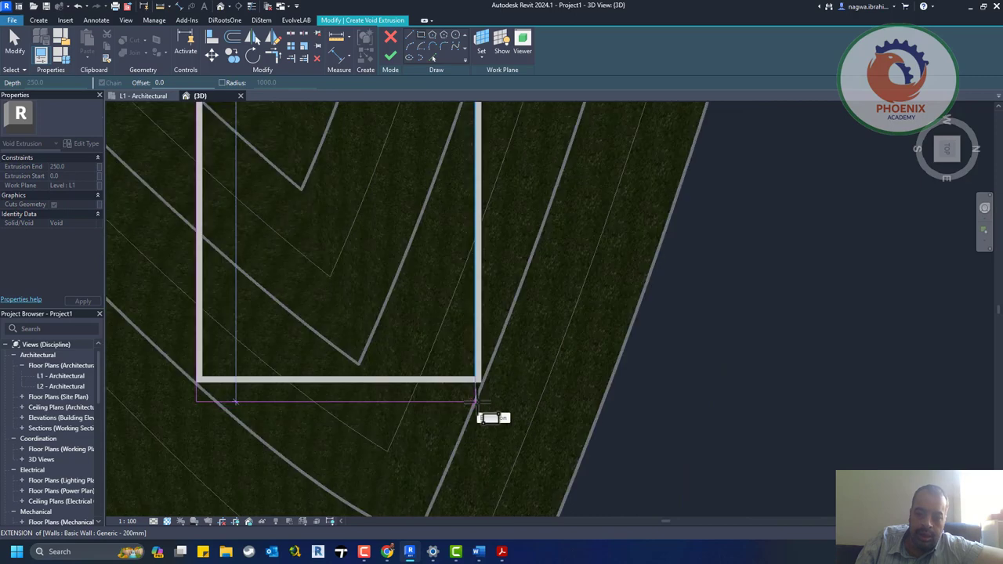
click(480, 384)
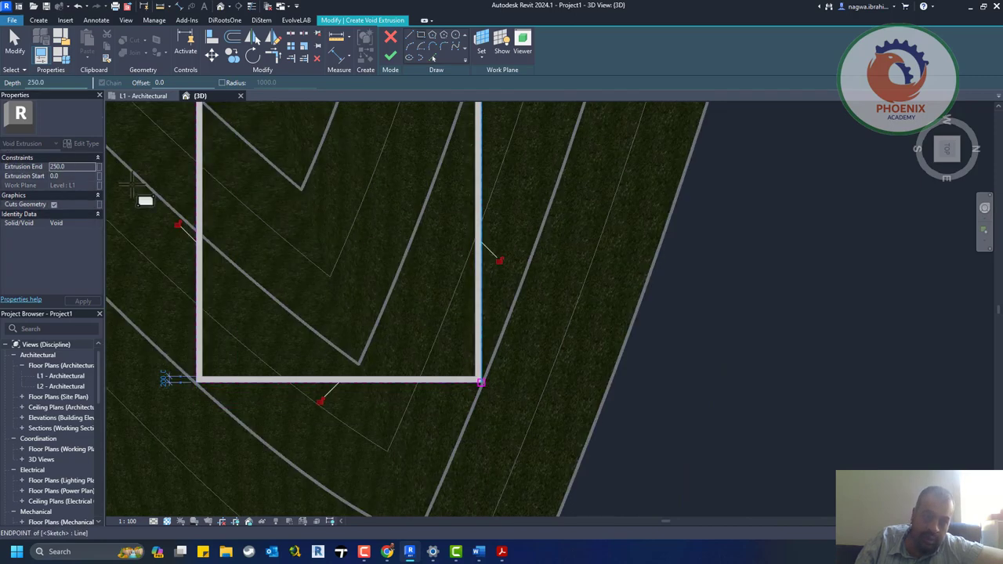
text(2500)
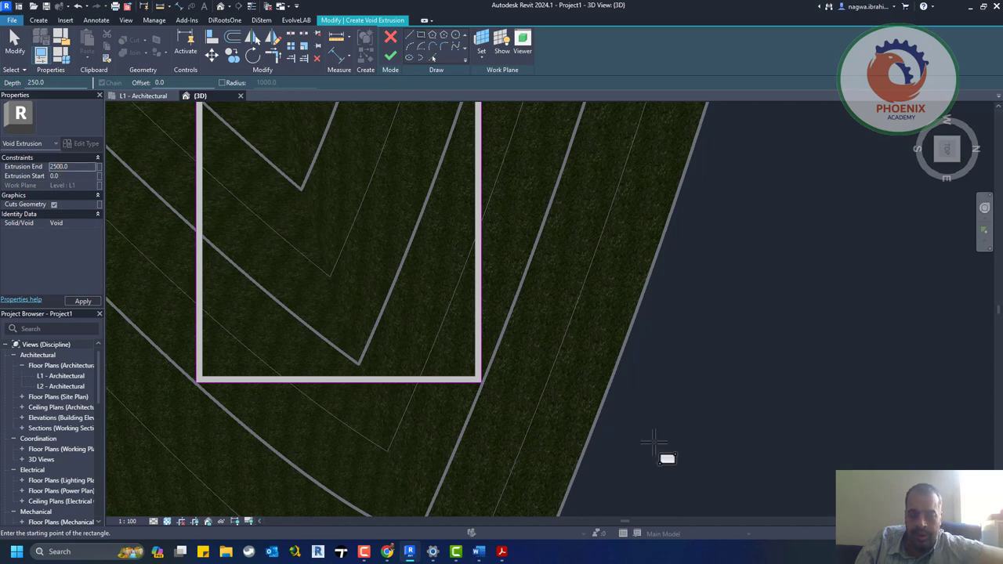
key(Escape)
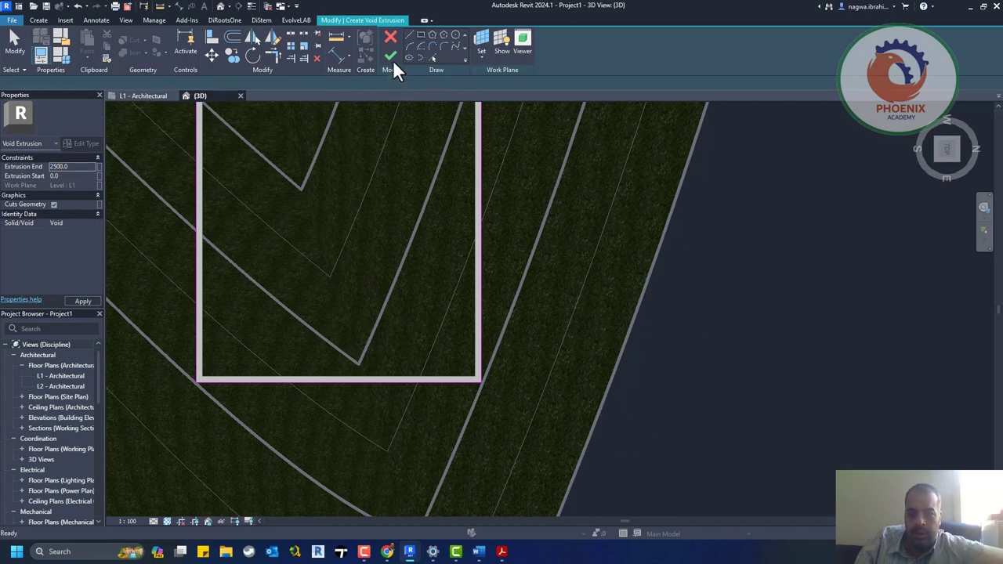
click(391, 58)
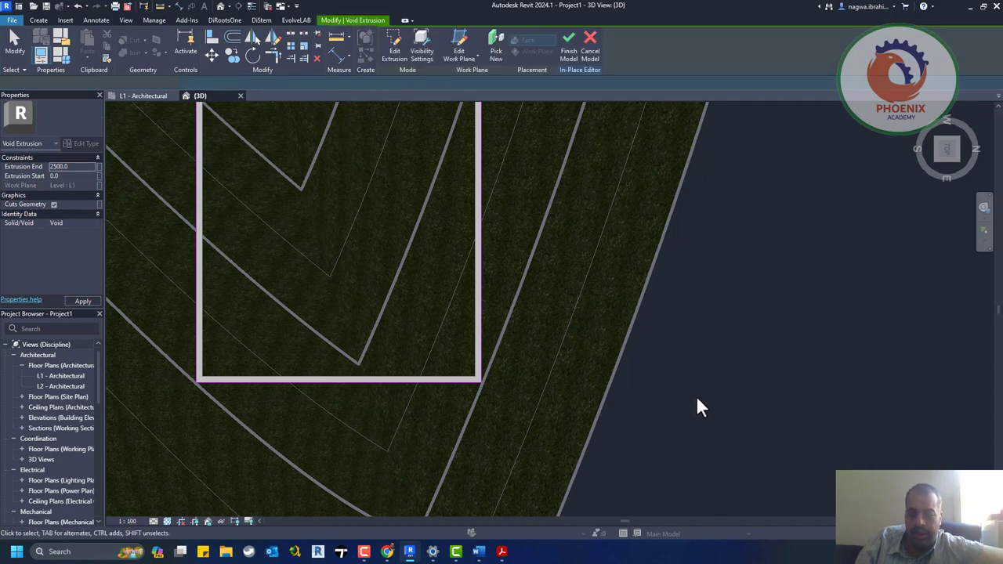
- Orbit around the void box, select it to check its extents, and start the Cut tool
mouse_move(700, 399)
shift+middle_down()
mouse_move(619, 391)
mouse_move(632, 370)
shift+middle_up()
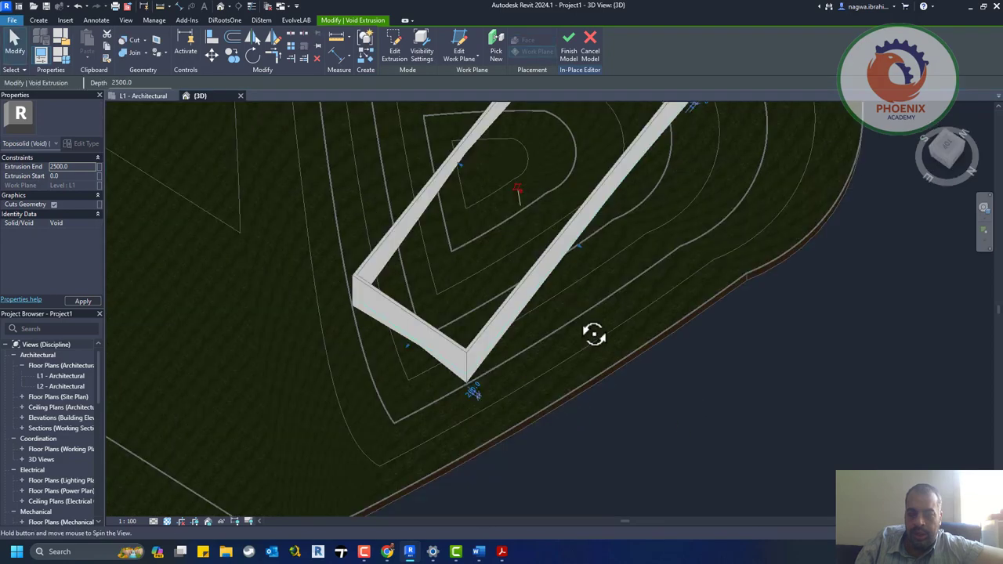
scroll(631, 376, down, 3)
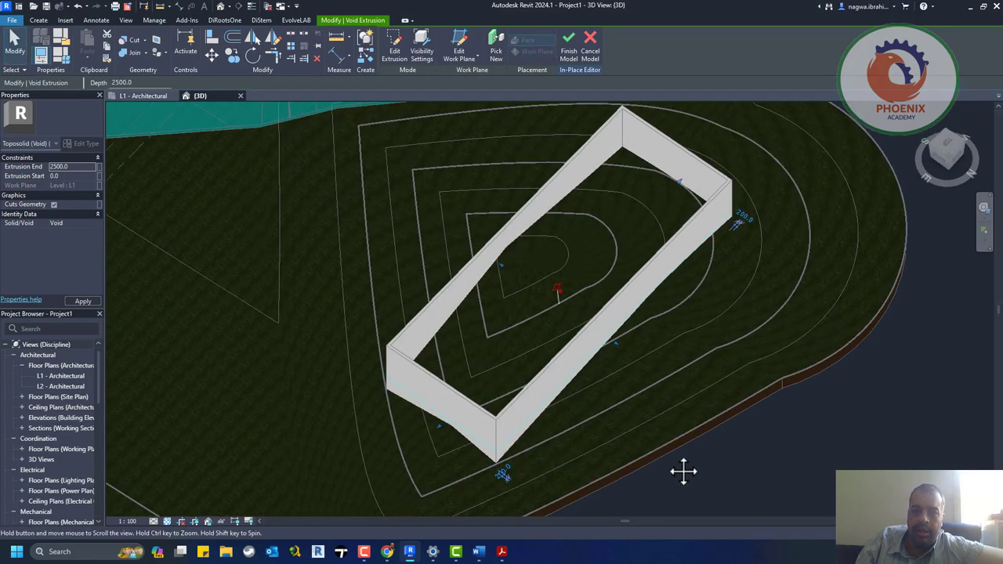
mouse_move(649, 466)
shift+middle_down()
mouse_move(611, 213)
mouse_move(579, 243)
shift+middle_up()
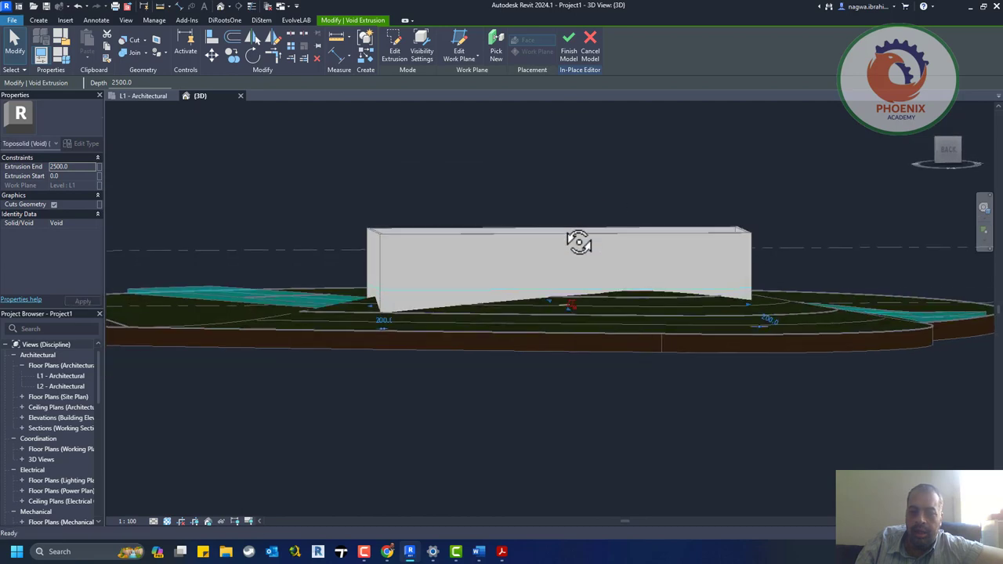
shift+middle_drag(680, 369, 699, 389)
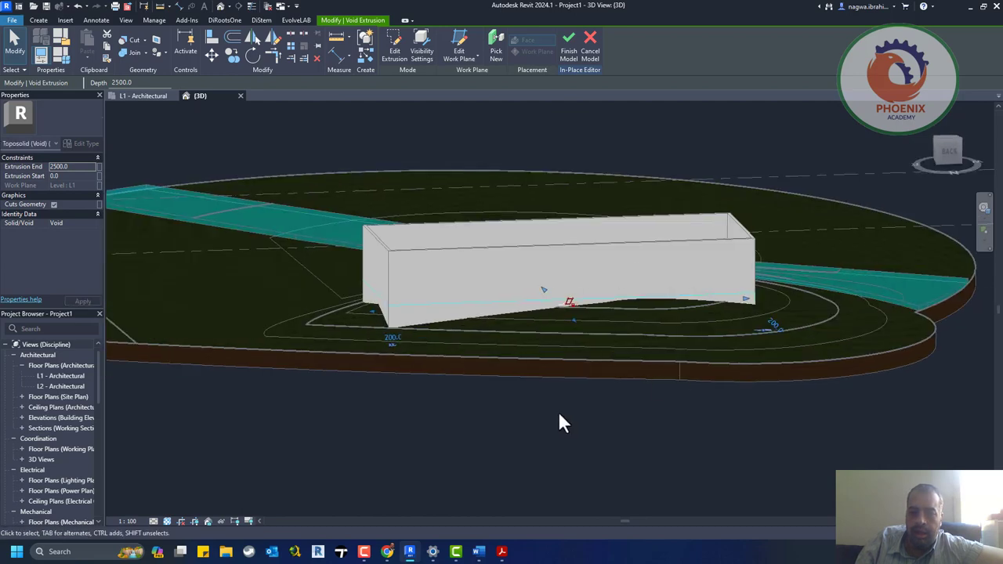
click(455, 461)
click(453, 305)
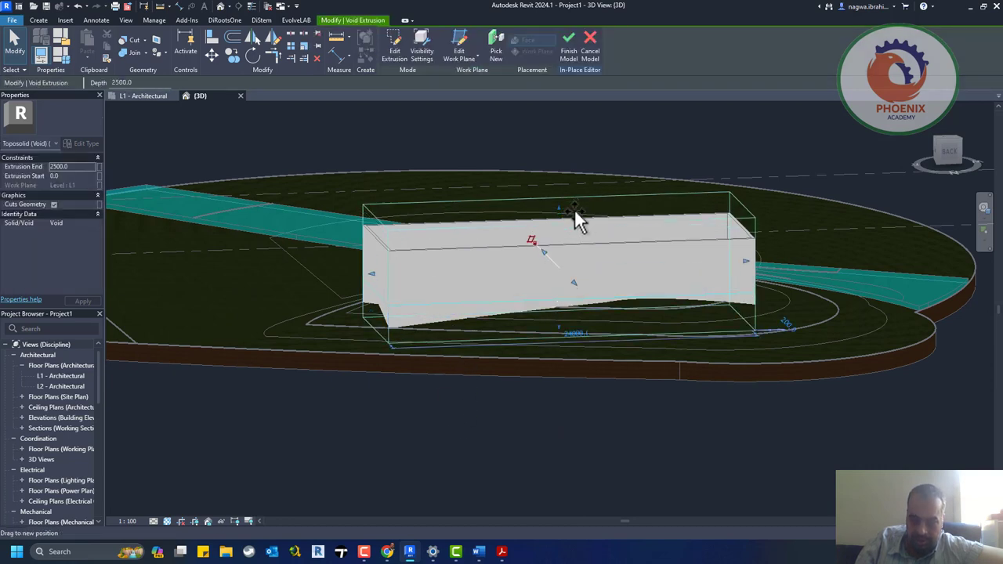
mouse_move(577, 406)
shift+middle_down()
mouse_move(674, 469)
mouse_move(654, 461)
shift+middle_up()
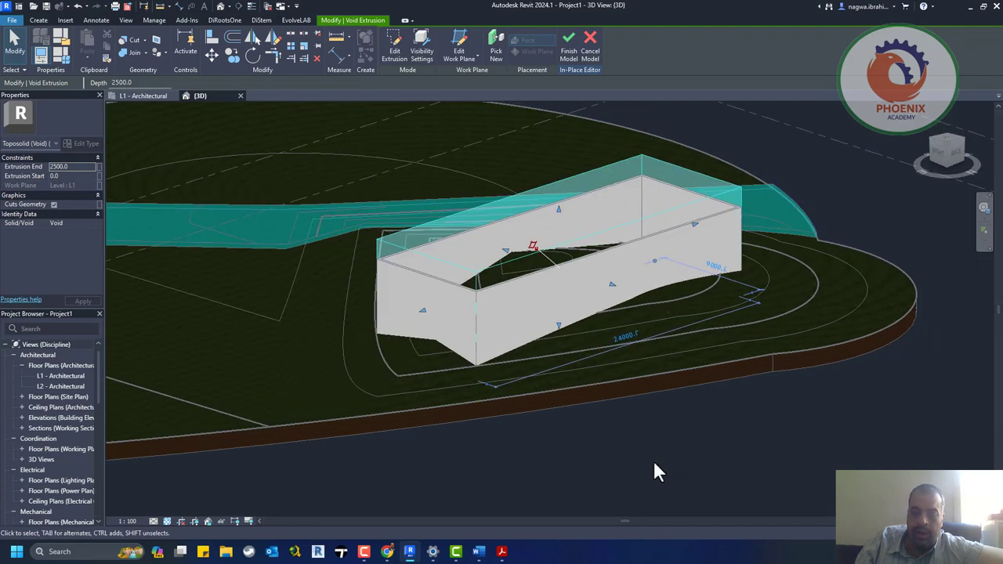
click(124, 41)
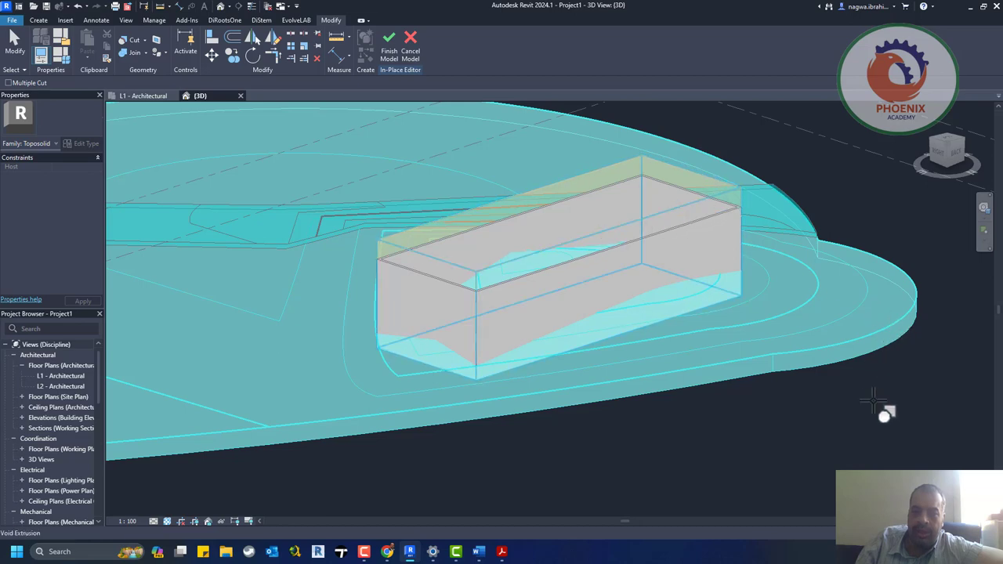
- Cut the toposolid with the void, excavating a flat pit inside the walled enclosure
key(Escape)
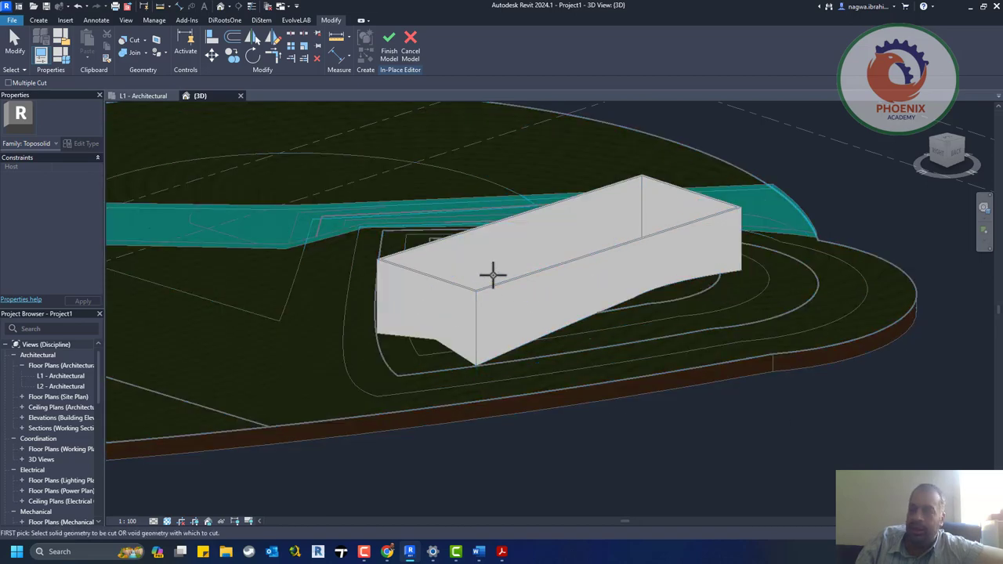
mouse_move(533, 330)
shift+middle_down()
mouse_move(585, 439)
mouse_move(548, 385)
mouse_move(481, 369)
mouse_move(423, 375)
mouse_move(403, 419)
mouse_move(504, 447)
mouse_move(426, 251)
shift+middle_up()
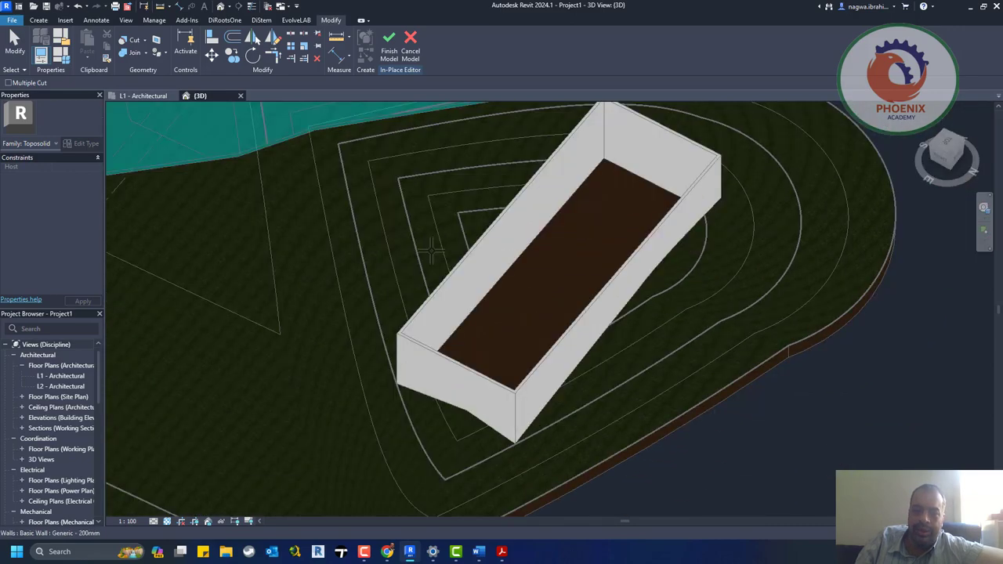
click(392, 51)
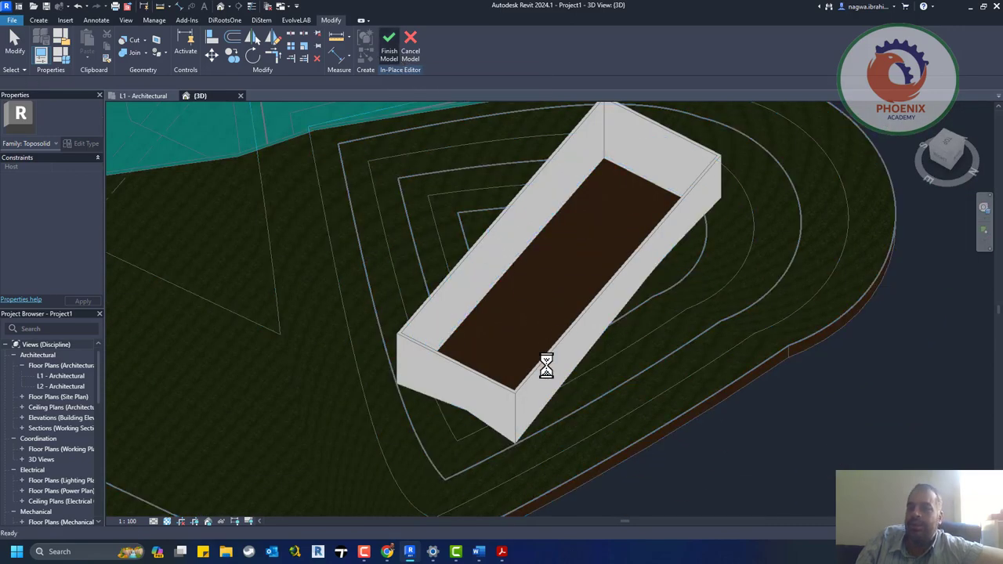